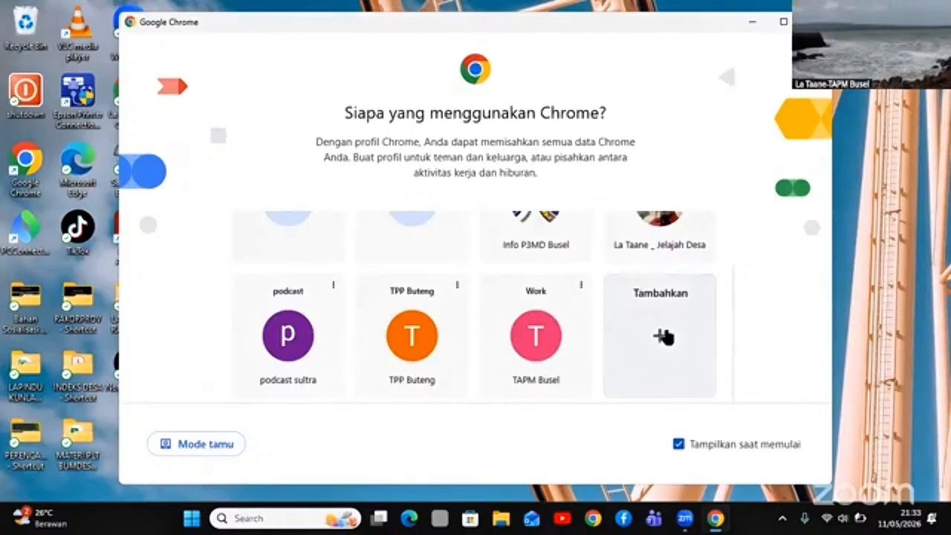
- Add a new Chrome profile, choose to sign in, and open the Buat akun account-type choices
click(658, 337)
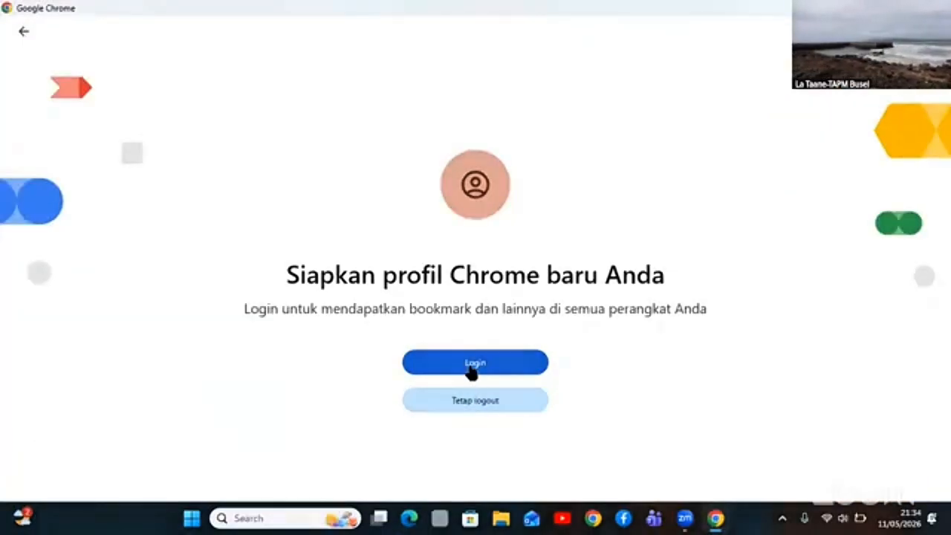
click(471, 368)
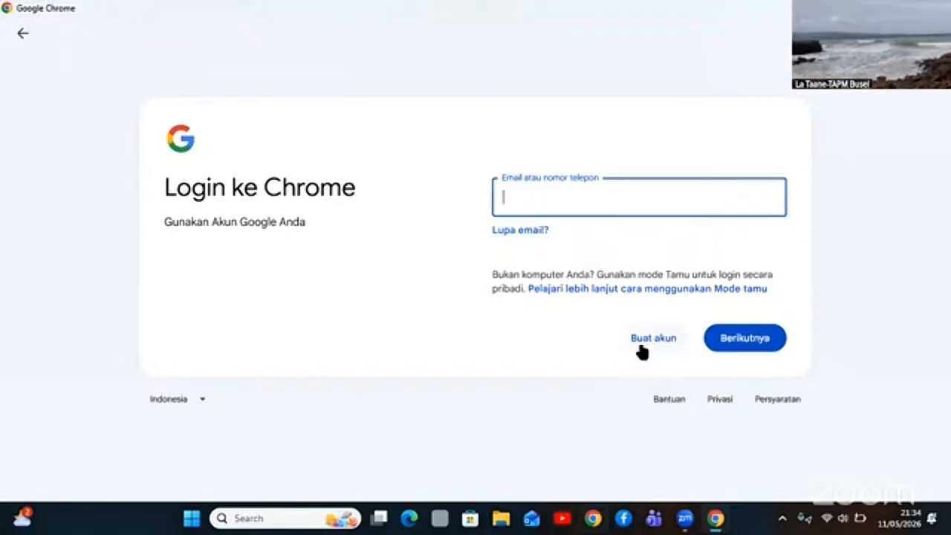
click(646, 343)
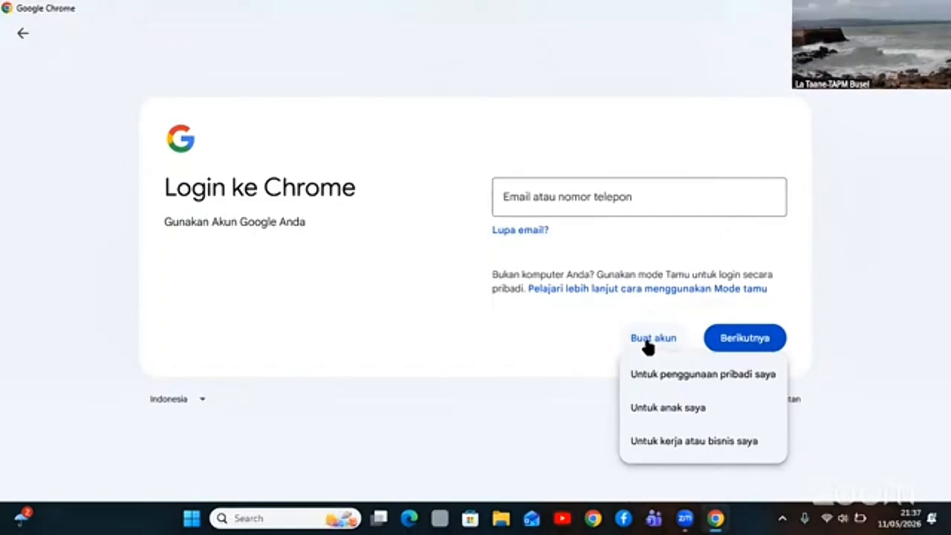
- Choose 'Untuk kerja atau bisnis saya' and look through the Google Workspace sign-up page
click(657, 440)
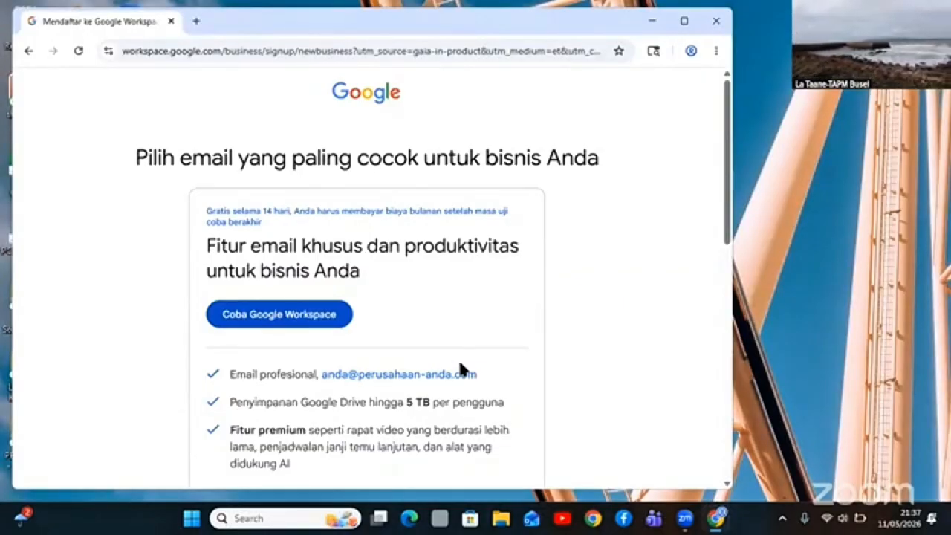
scroll(461, 369, down, 3)
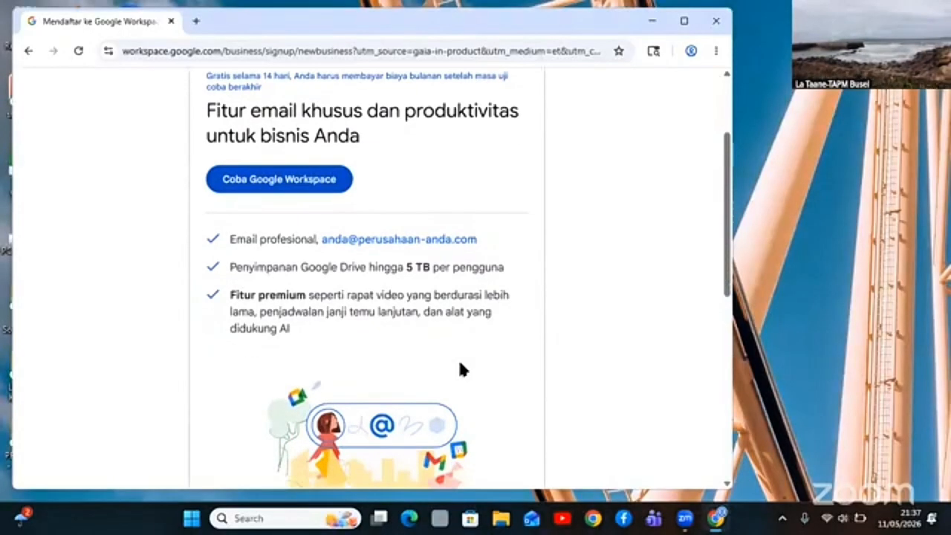
scroll(461, 369, down, 4)
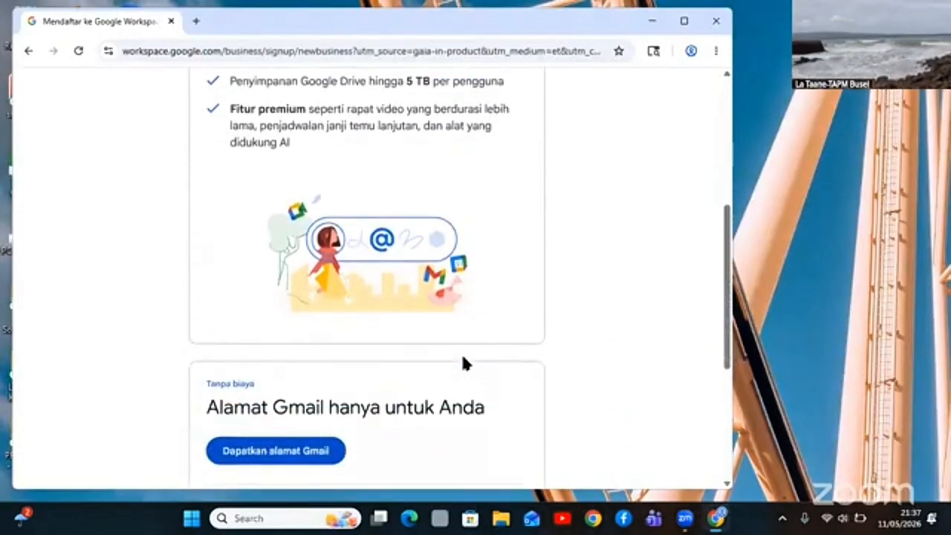
scroll(462, 363, up, 7)
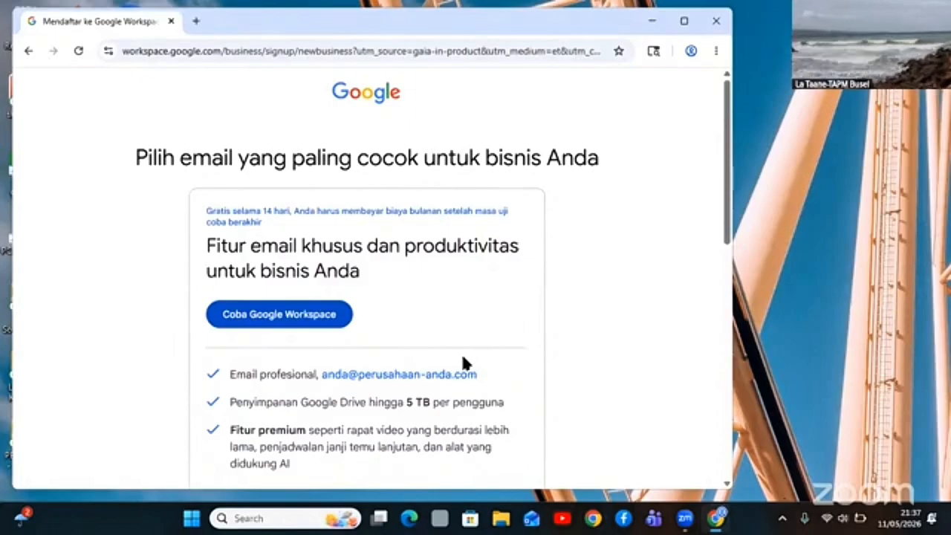
scroll(462, 362, down, 1)
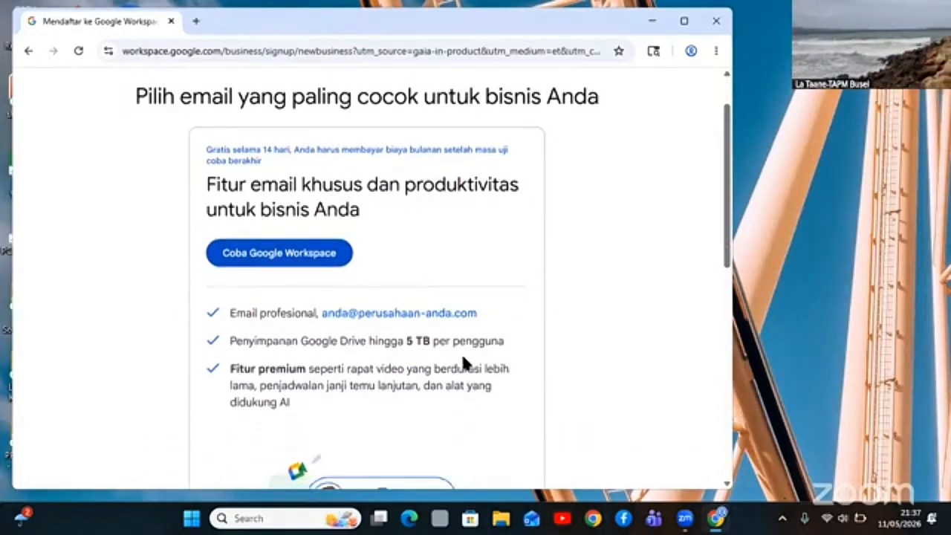
scroll(462, 362, down, 2)
scroll(462, 363, down, 3)
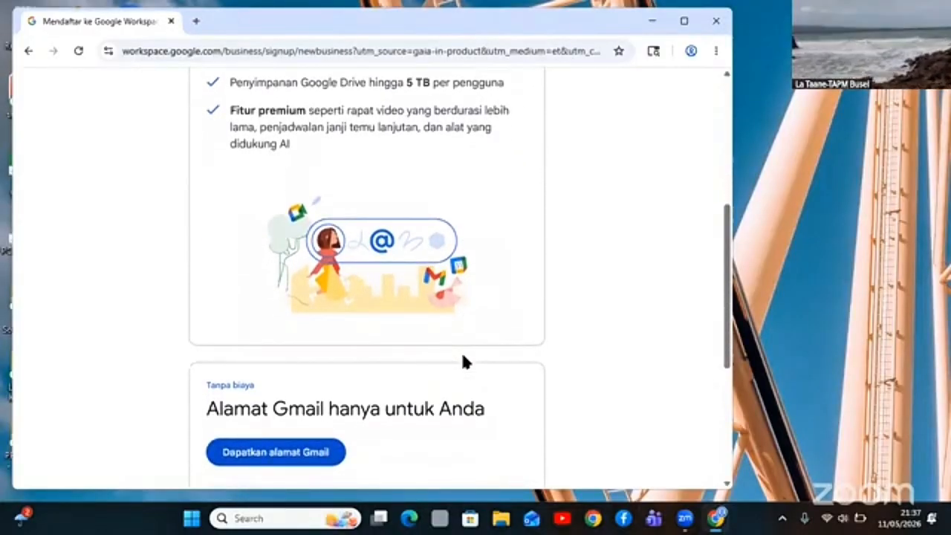
scroll(463, 362, up, 1)
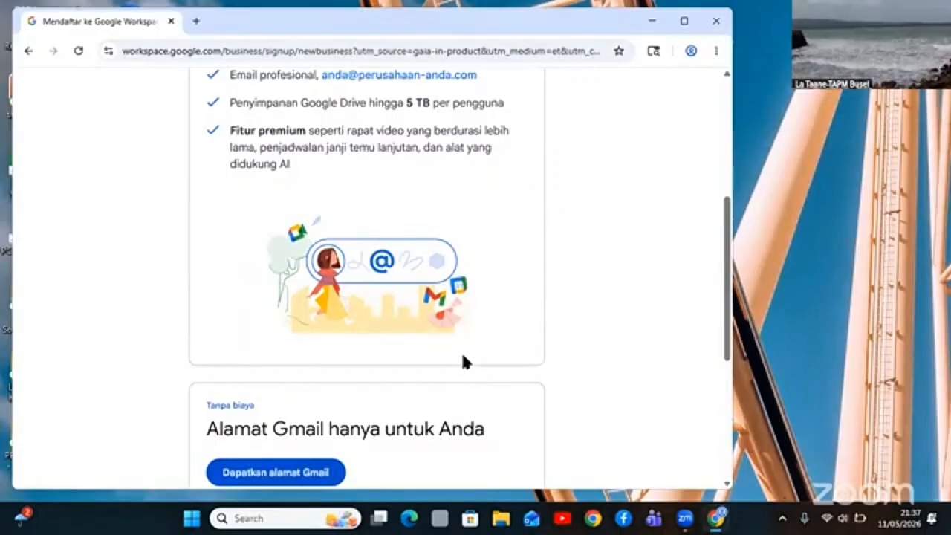
scroll(463, 361, up, 2)
scroll(462, 362, up, 1)
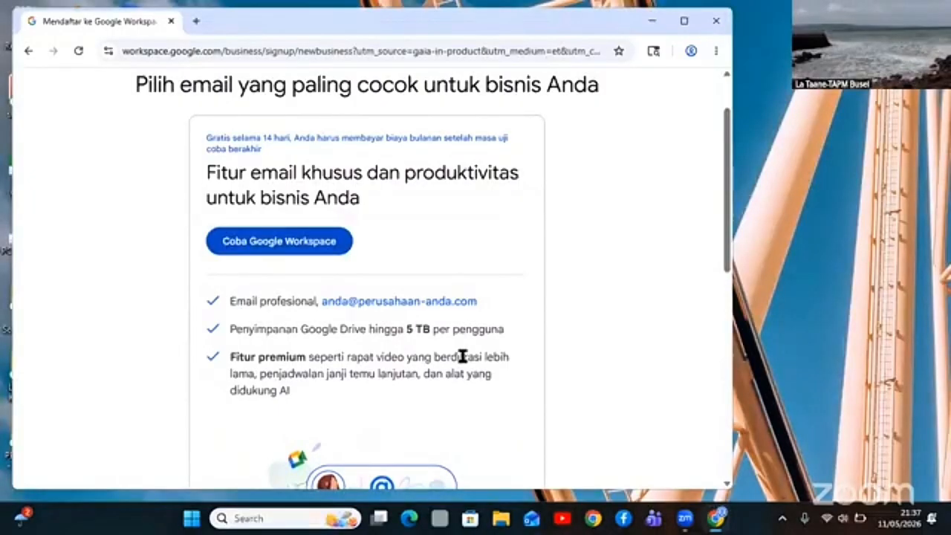
scroll(462, 356, up, 1)
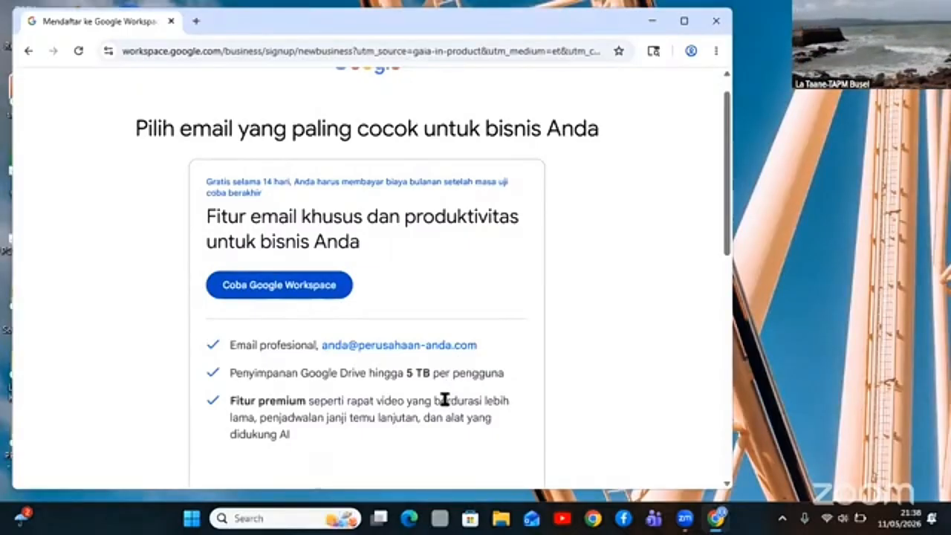
scroll(443, 400, down, 1)
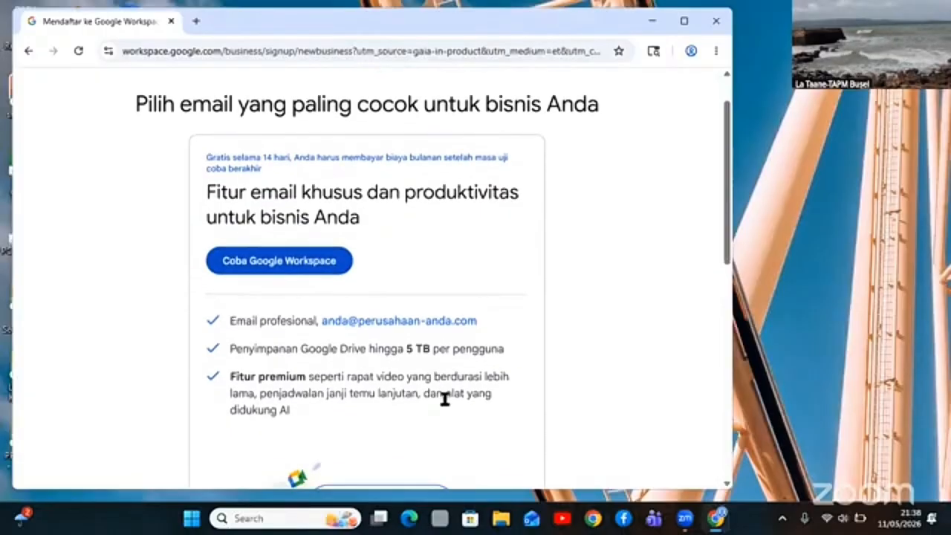
scroll(444, 400, down, 3)
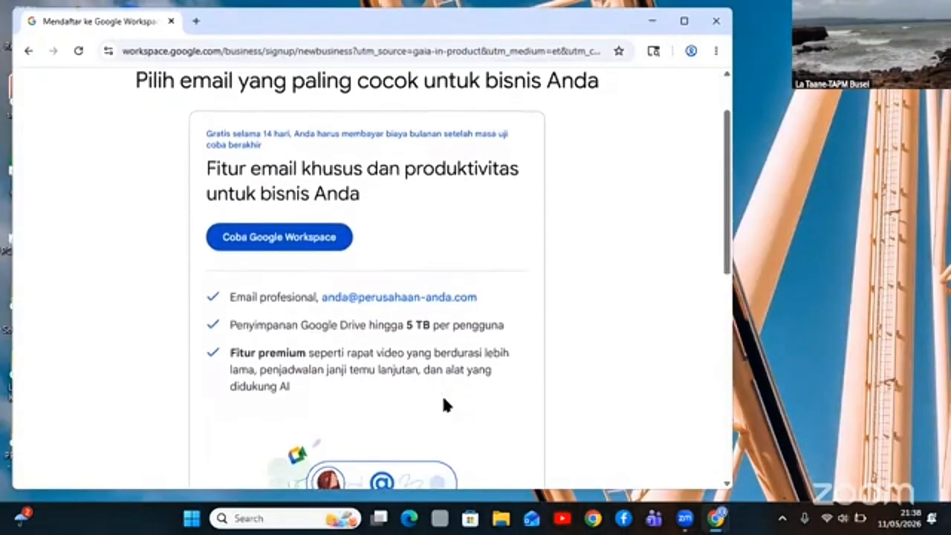
scroll(444, 405, down, 9)
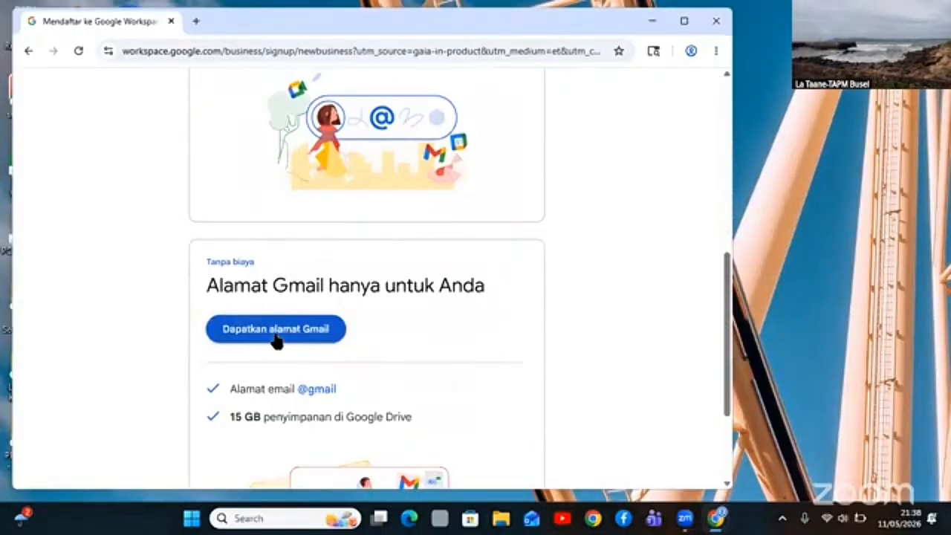
scroll(276, 341, down, 1)
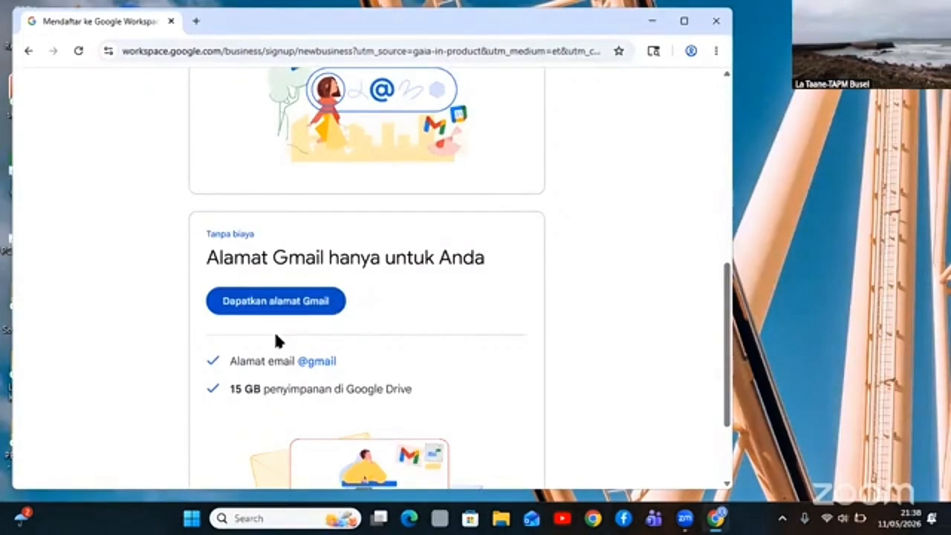
scroll(276, 340, down, 3)
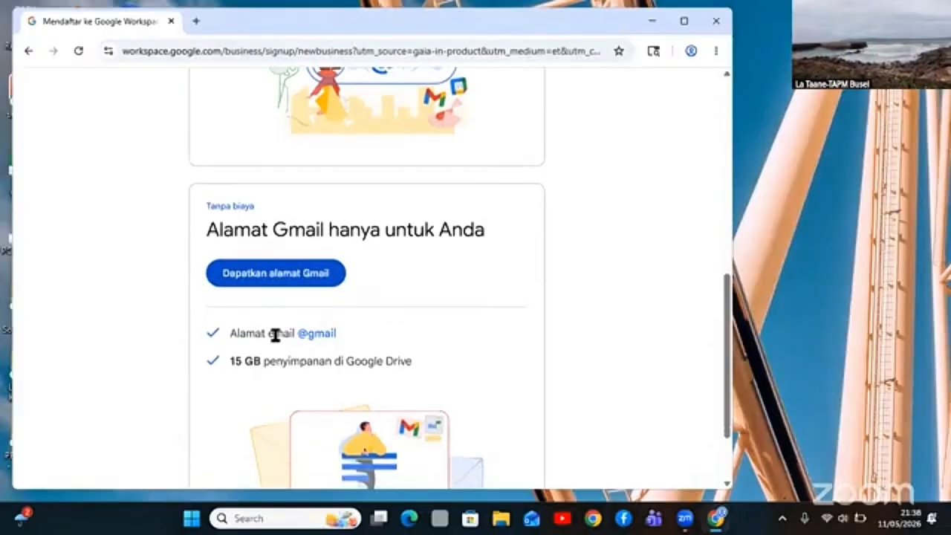
scroll(276, 340, down, 2)
scroll(276, 340, up, 2)
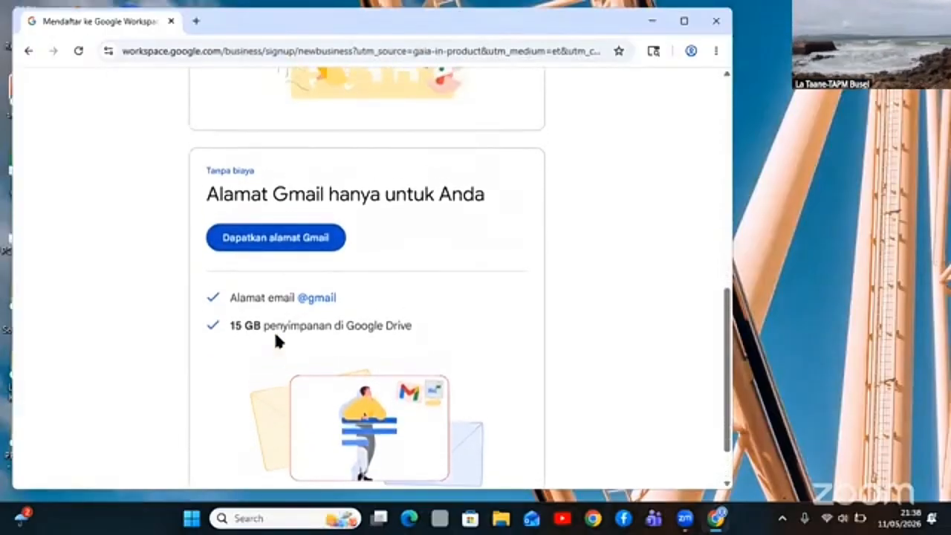
- Opt for a free Gmail address and enter first name Desa and last name Sampel
click(265, 239)
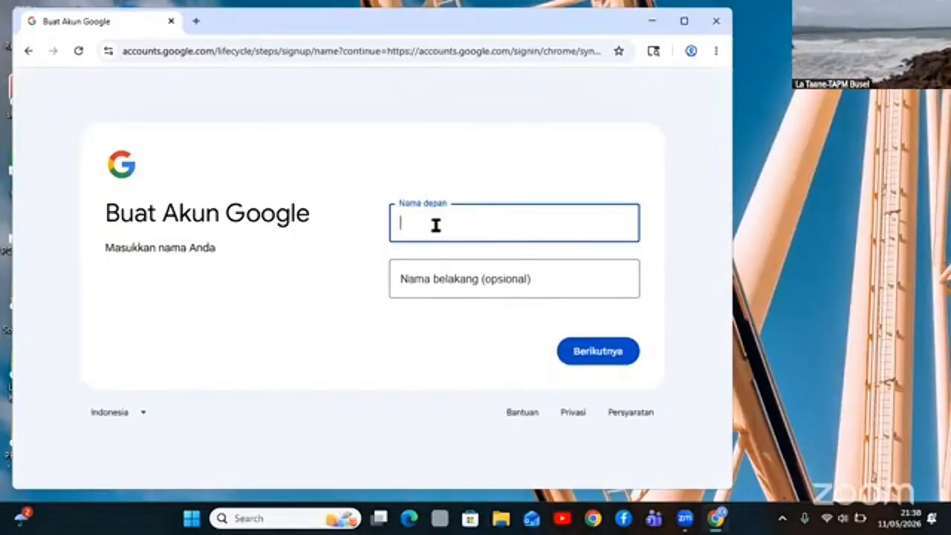
text(S)
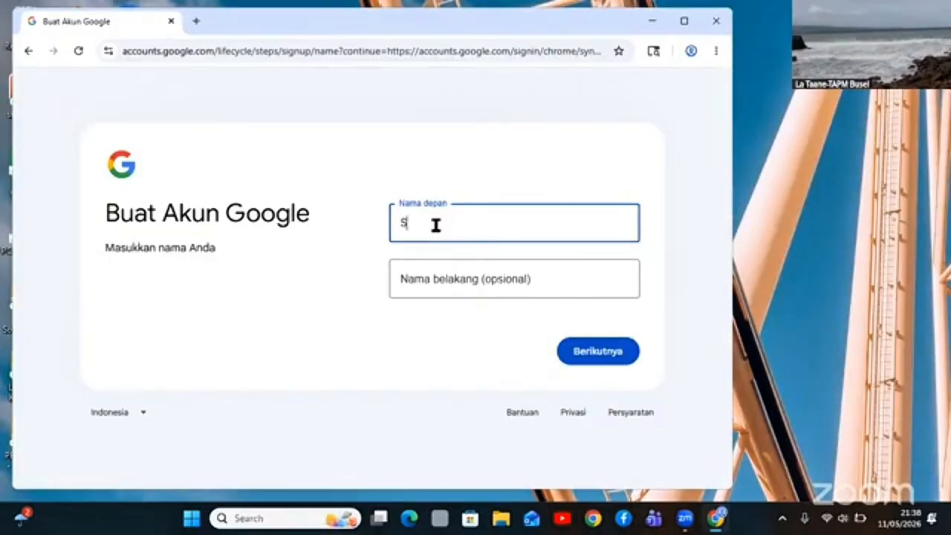
text(e)
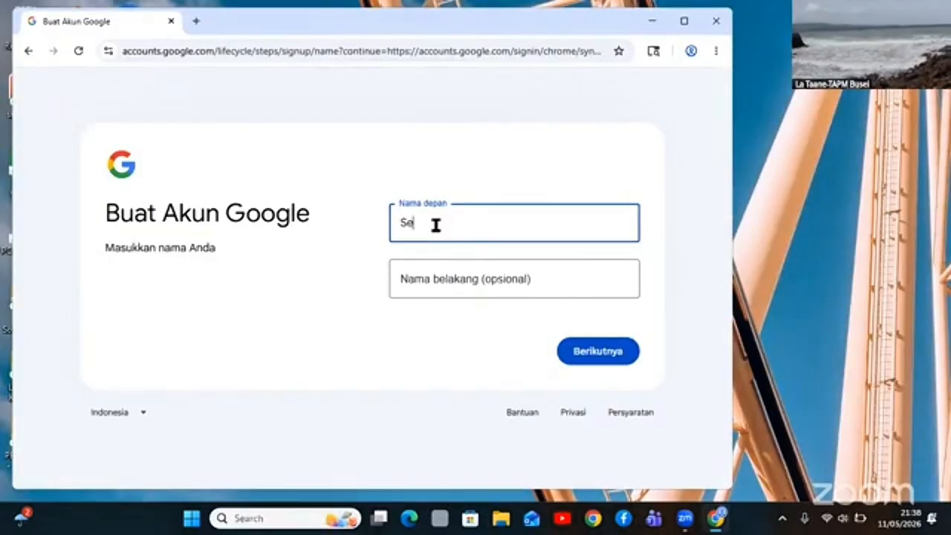
key(BackSpace)
key(BackSpace)
text(De)
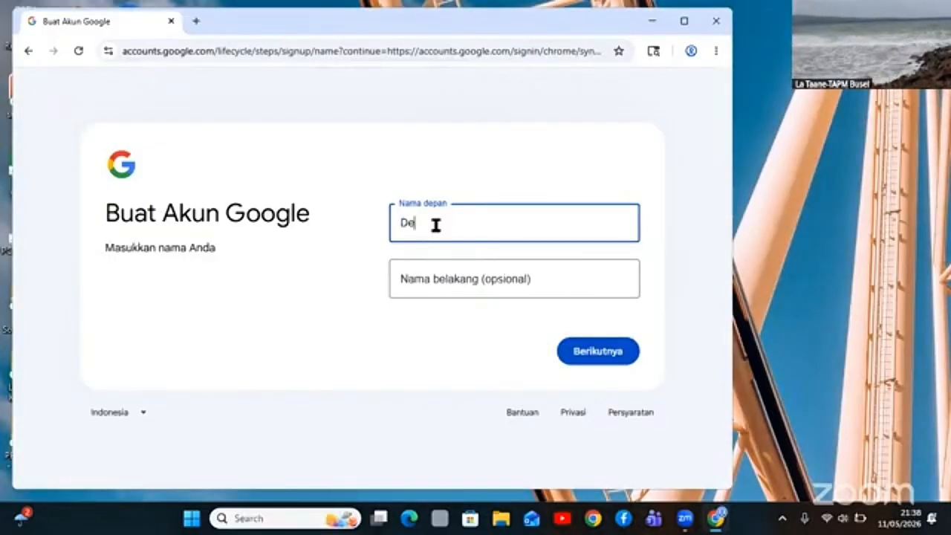
text(sa)
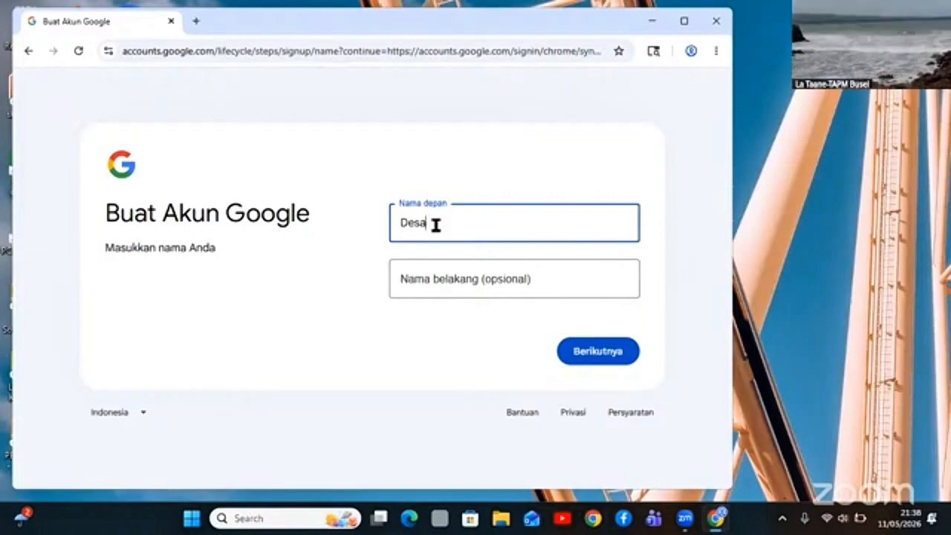
click(408, 281)
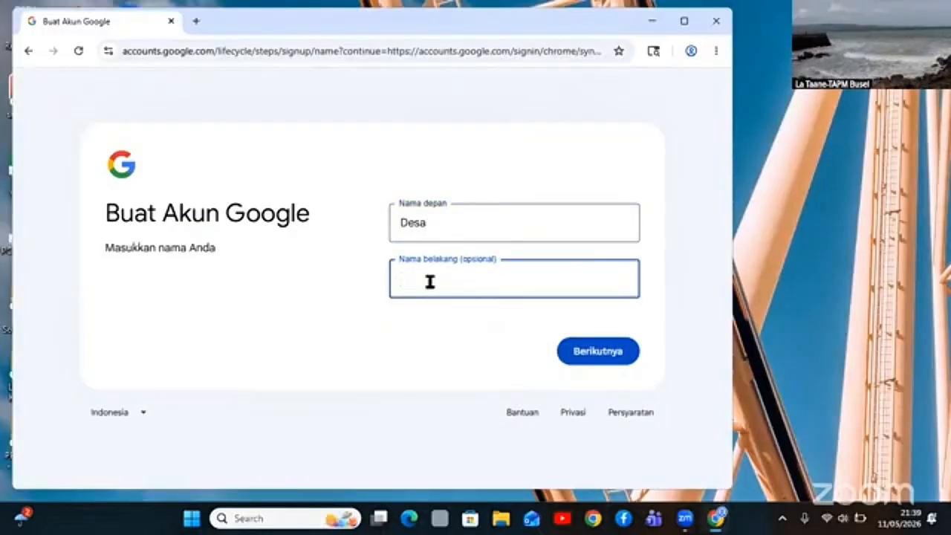
text(S)
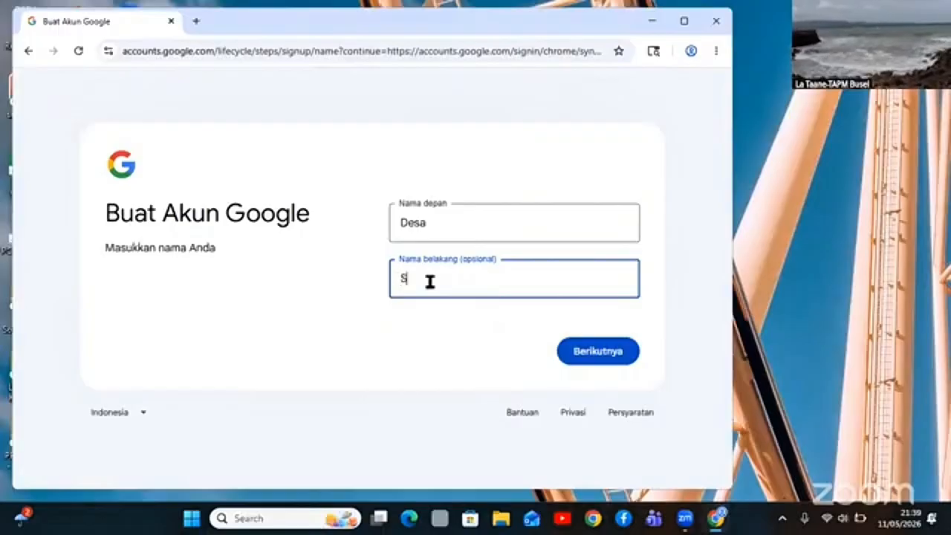
text(amp)
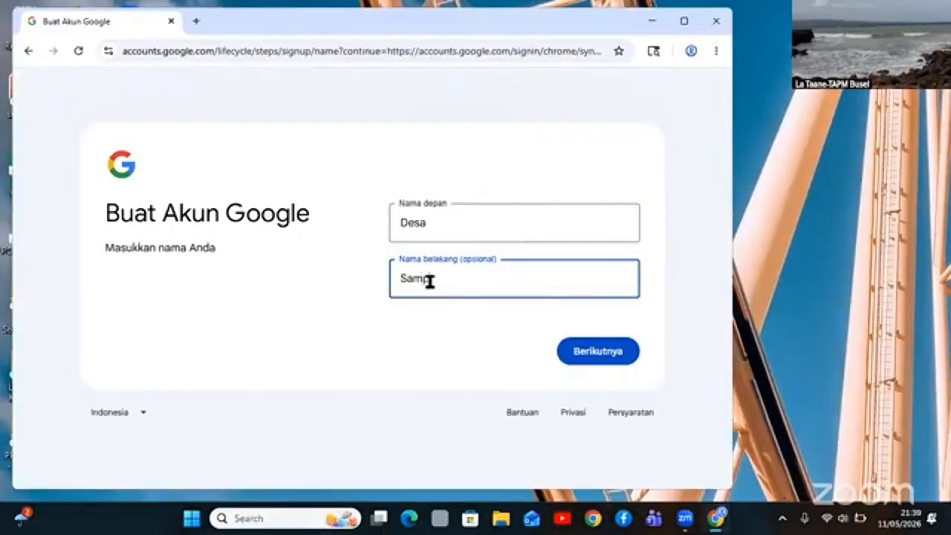
text(el)
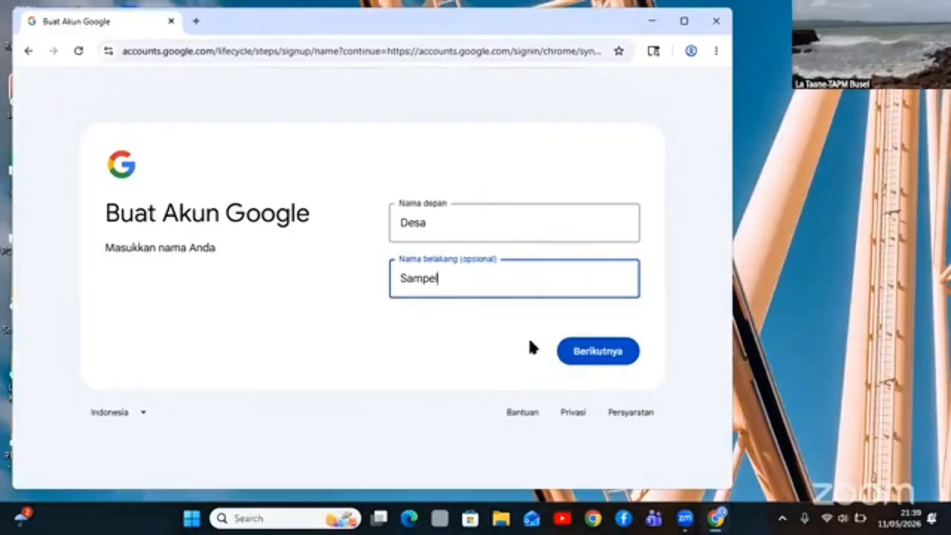
- Continue past the name page and set birth date 1 Januari 2000, gender Tidak ingin memberi tahu
click(593, 356)
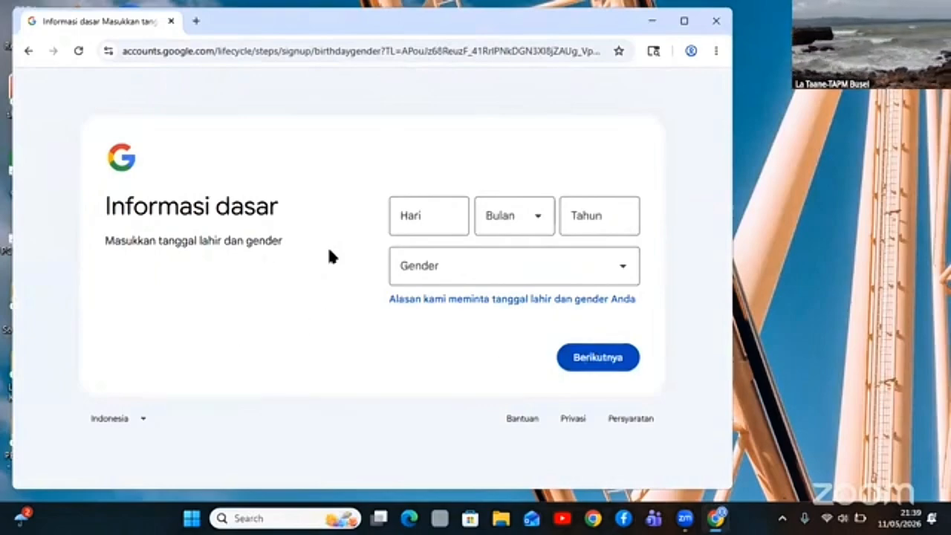
click(414, 219)
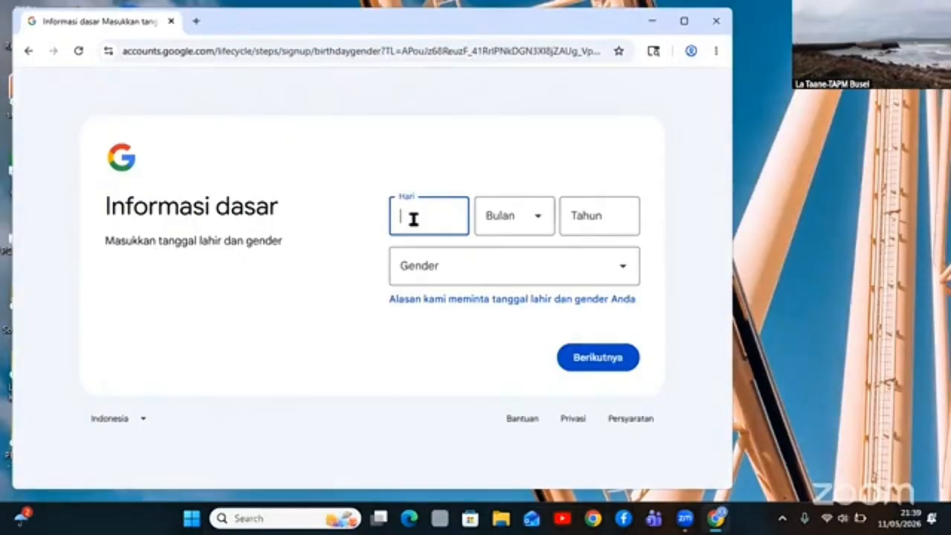
text(1)
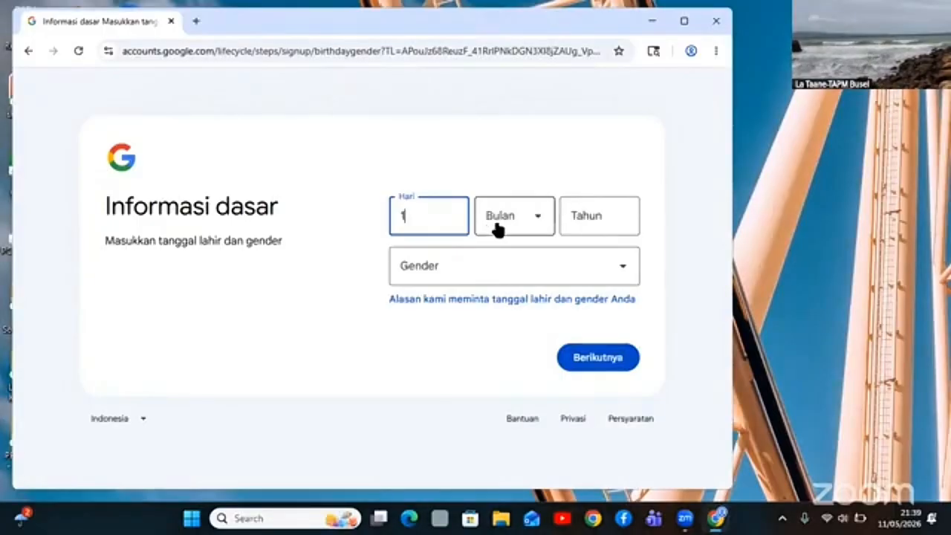
click(537, 221)
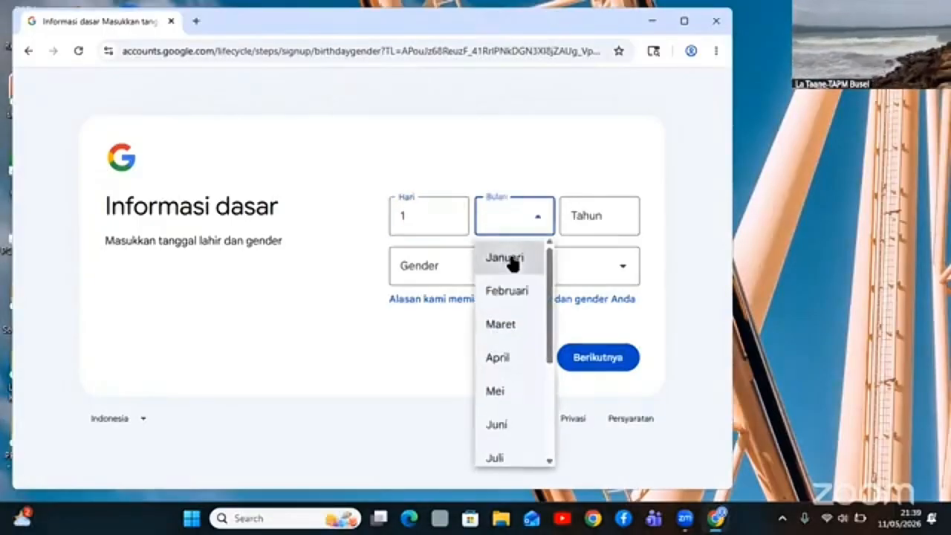
click(513, 260)
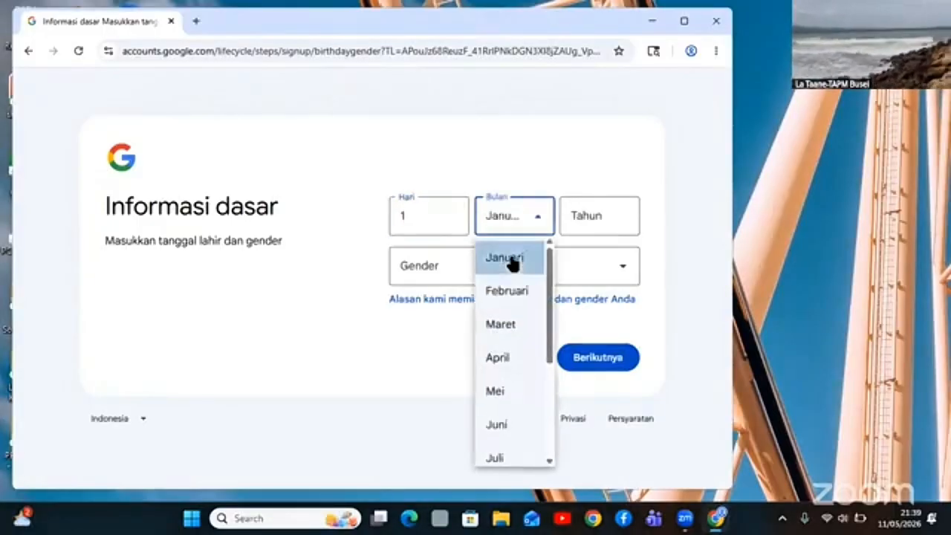
click(587, 217)
text(2000)
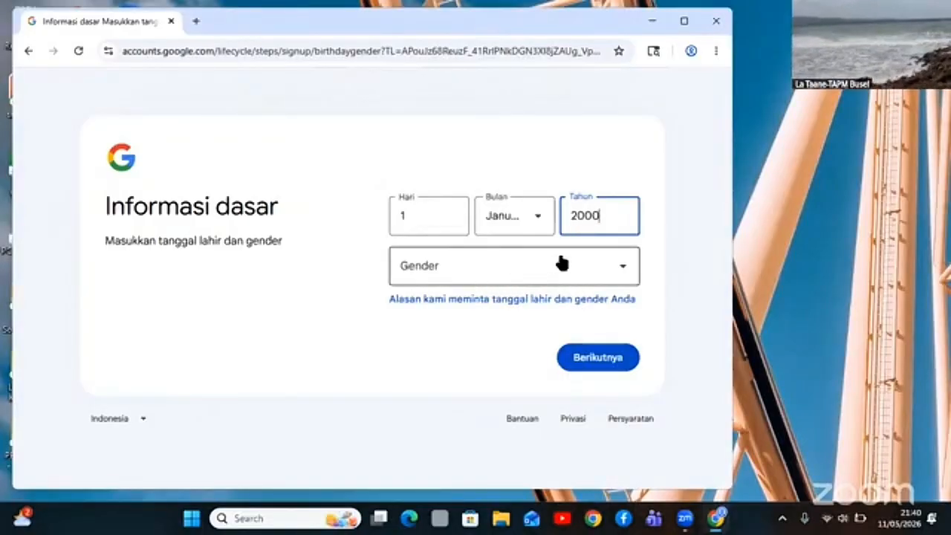
click(622, 273)
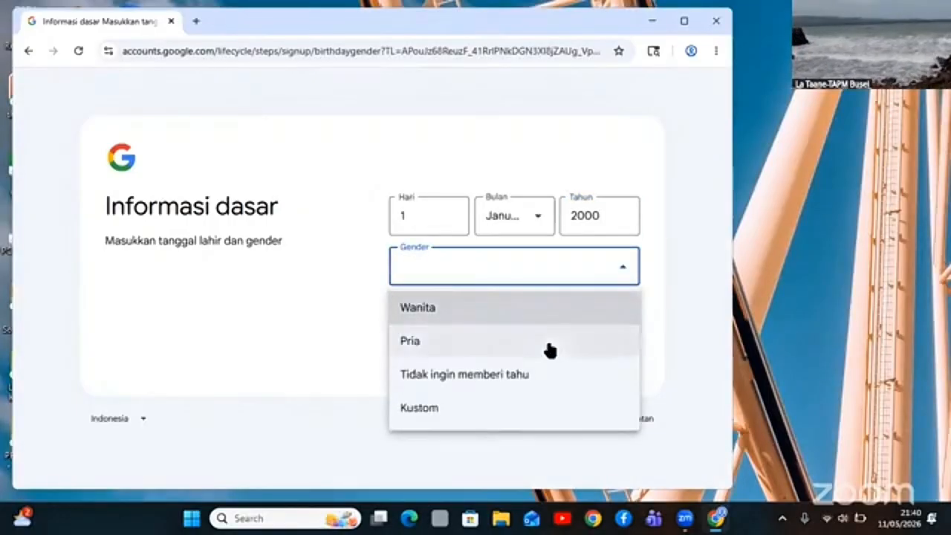
click(467, 377)
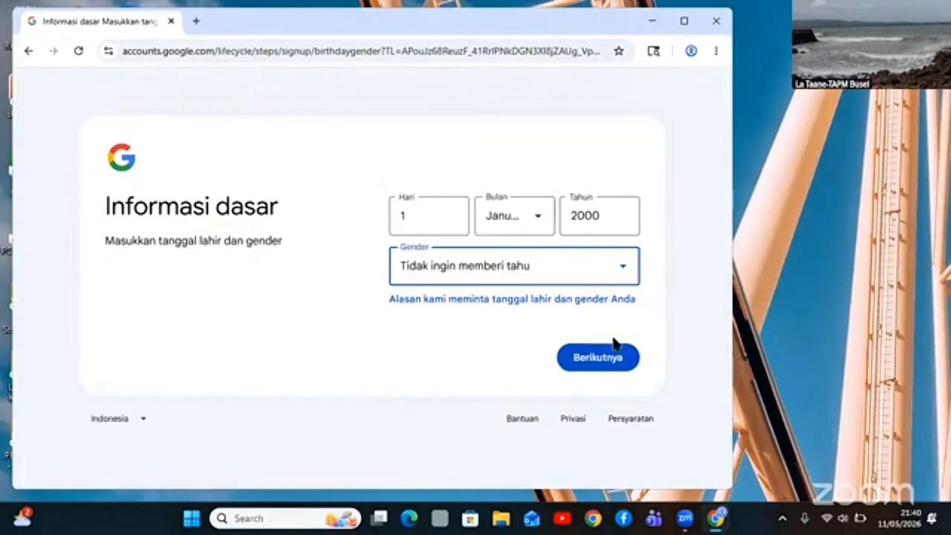
- Continue to the address step and submit a custom Gmail username, which is already taken
click(598, 360)
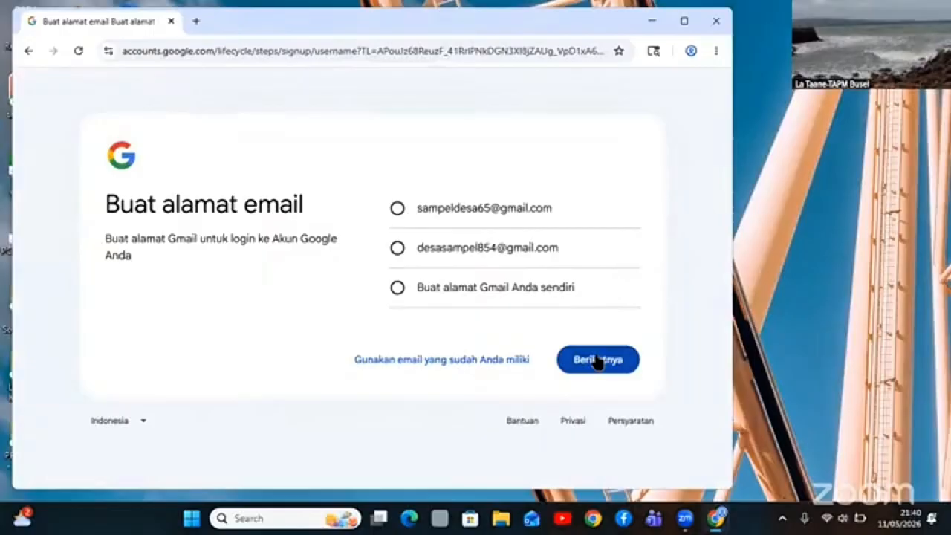
click(396, 290)
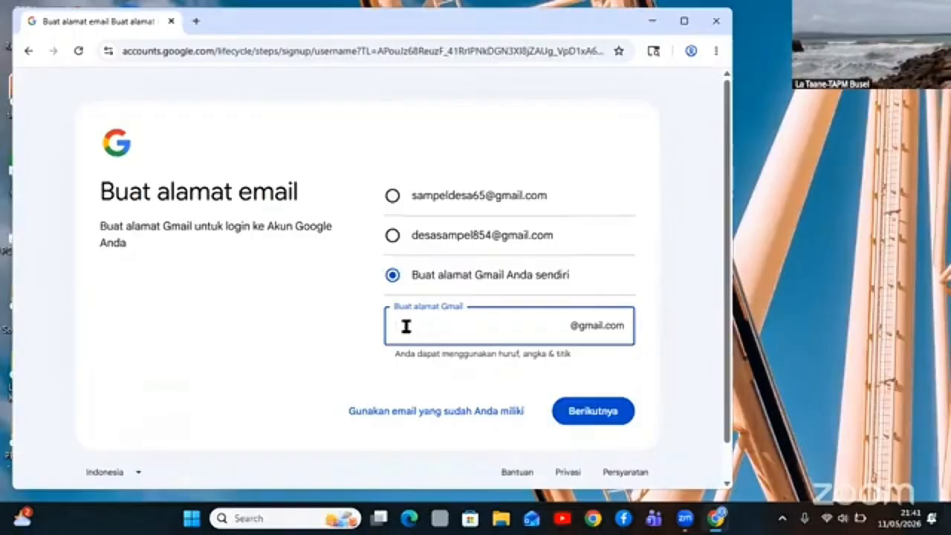
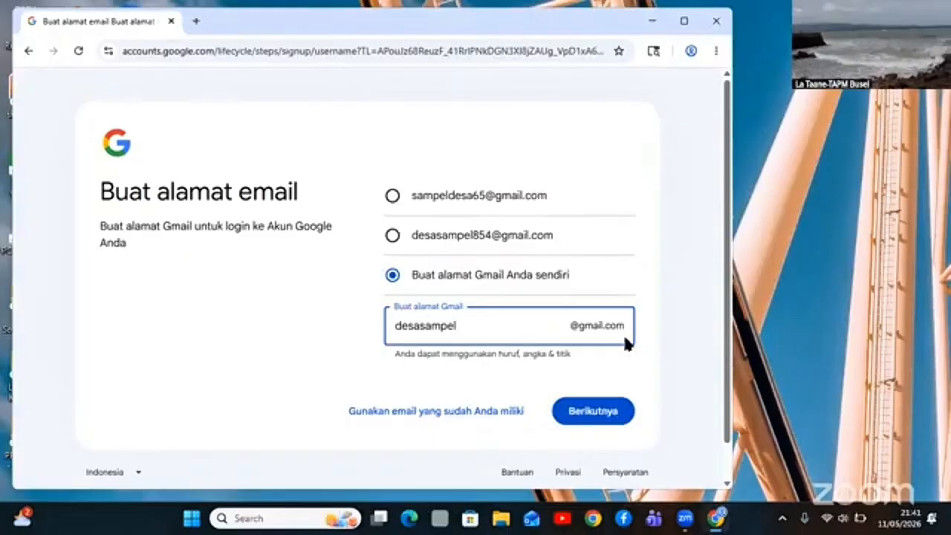
scroll(629, 336, down, 1)
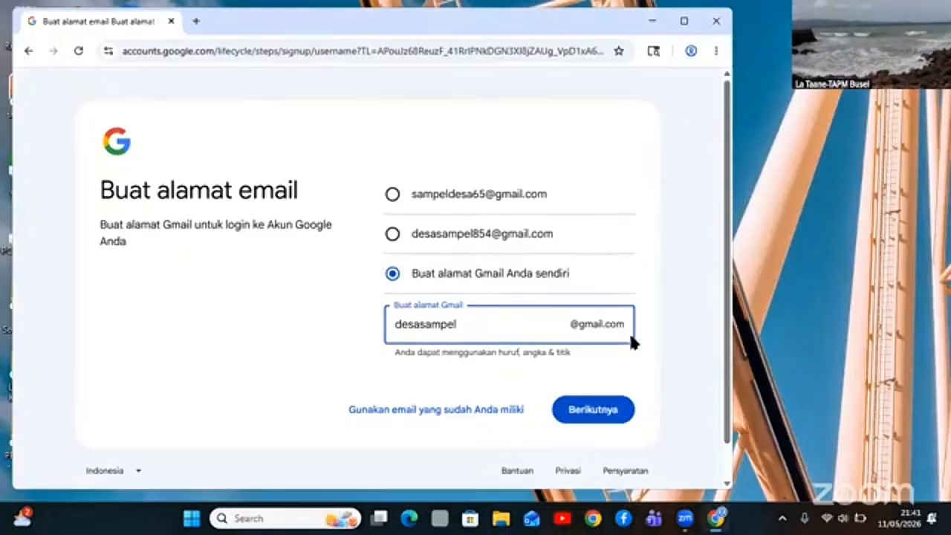
click(582, 418)
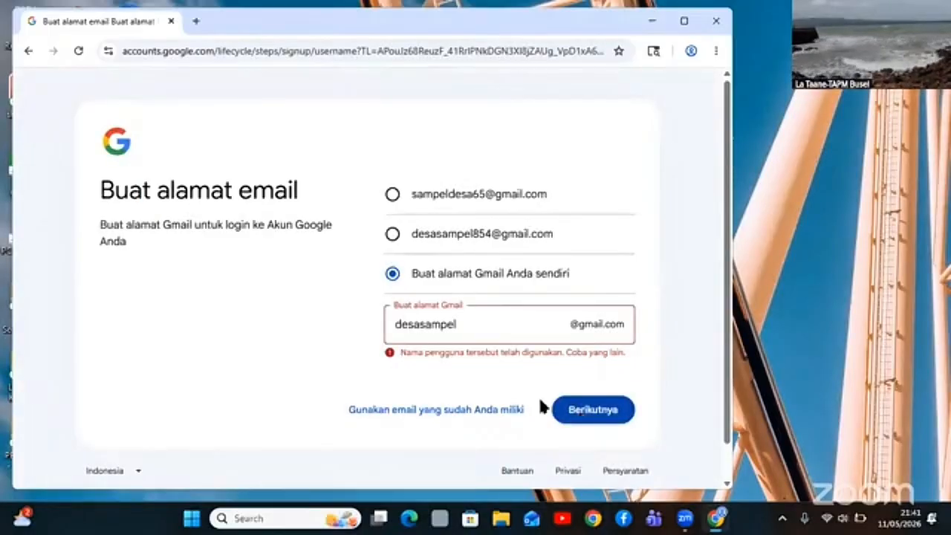
- Append a digit to the rejected Gmail username and resubmit it
click(469, 325)
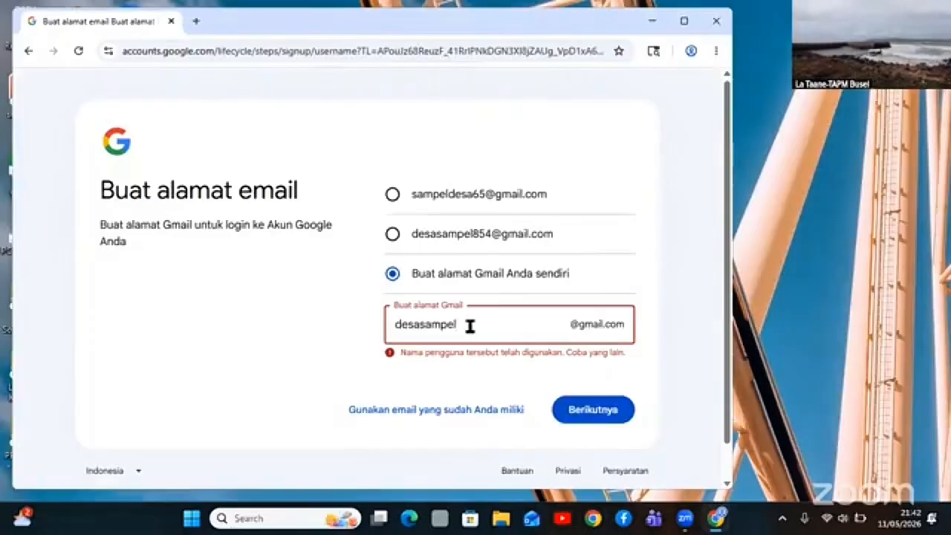
text(1)
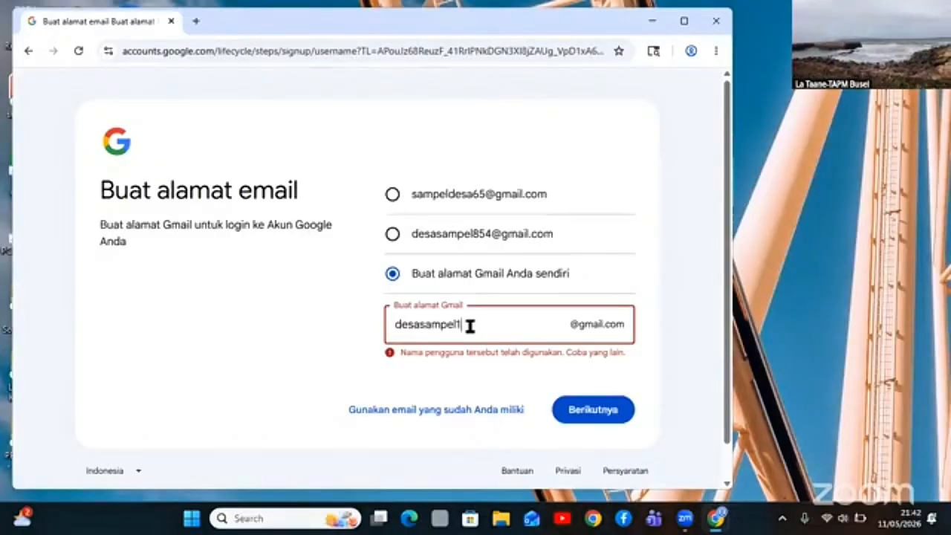
click(594, 410)
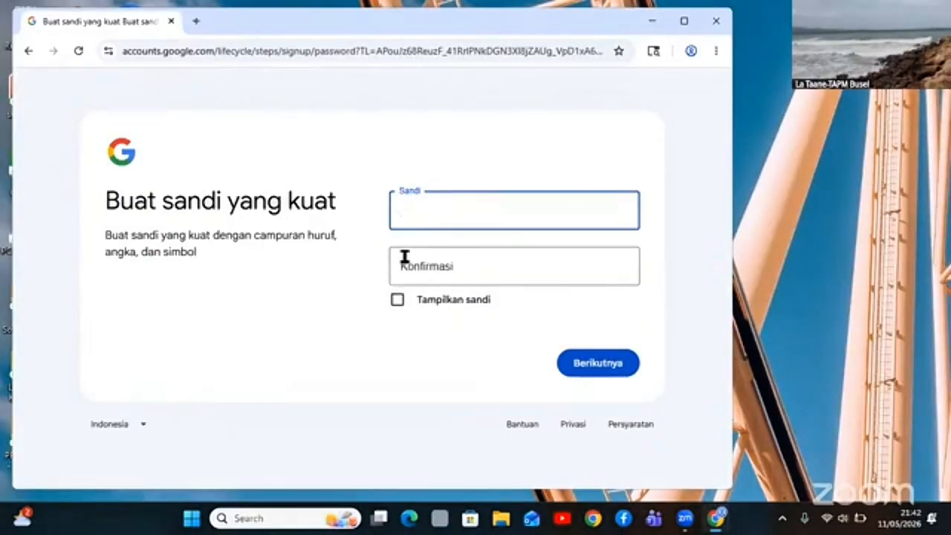
- Show the password, type a numeric password into Sandi, and select it for copying
click(398, 301)
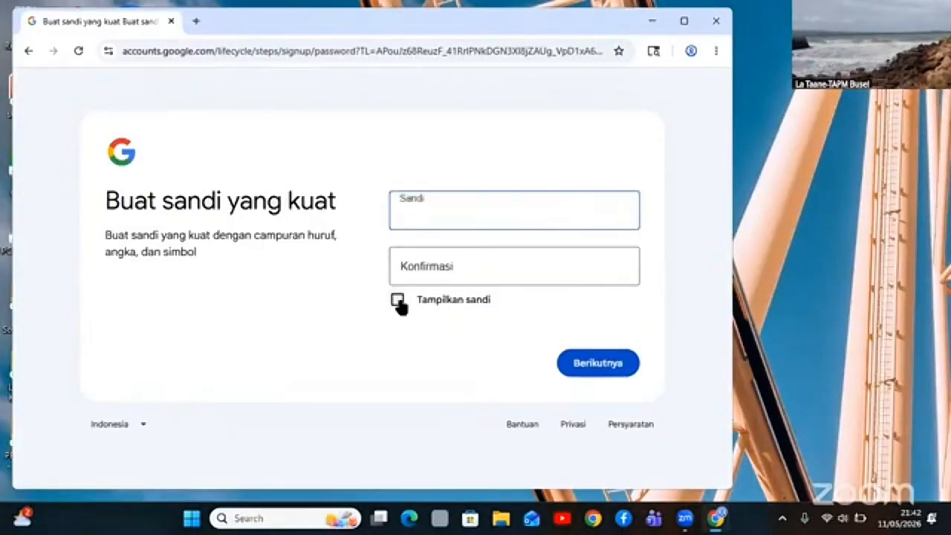
click(429, 212)
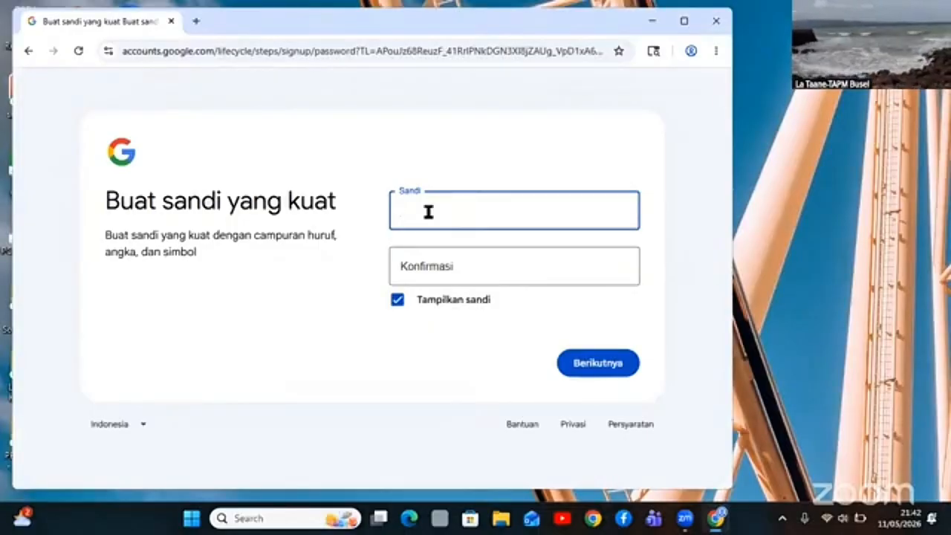
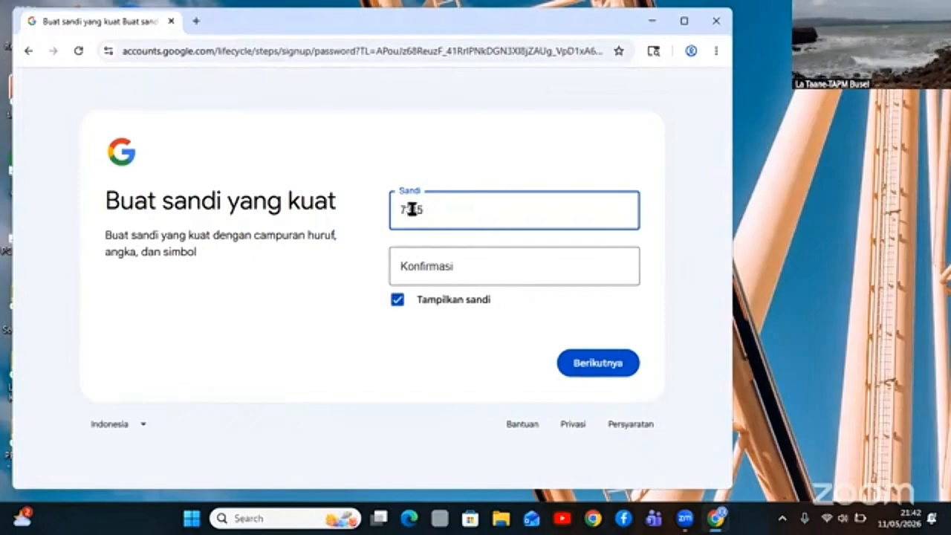
key(BackSpace)
key(BackSpace)
key(BackSpace)
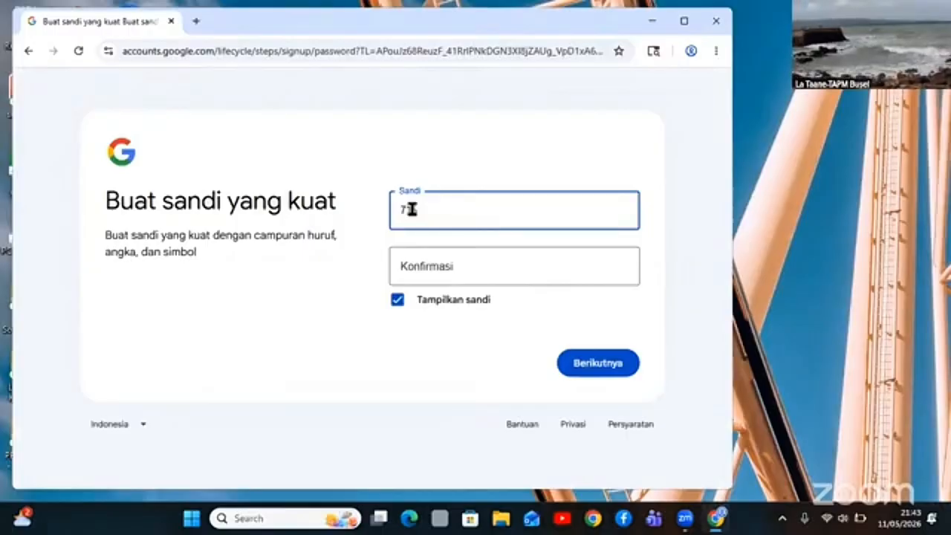
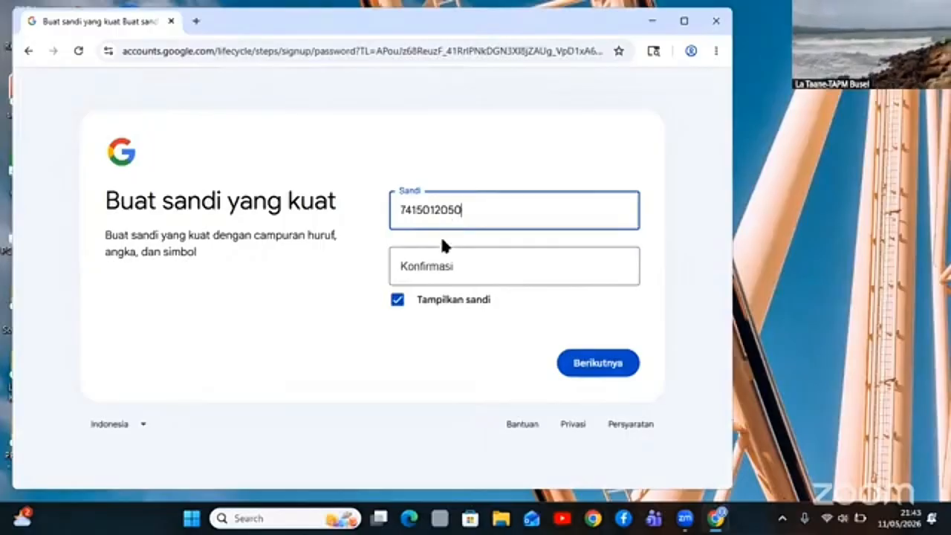
double_click(434, 209)
key(ctrl+c)
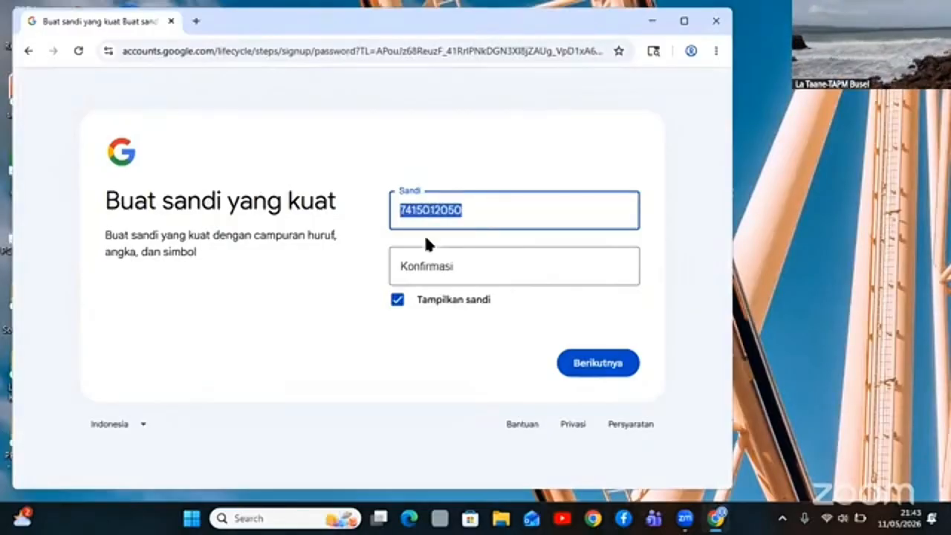
- Paste the password into Konfirmasi and submit it, getting a too-weak warning
click(420, 272)
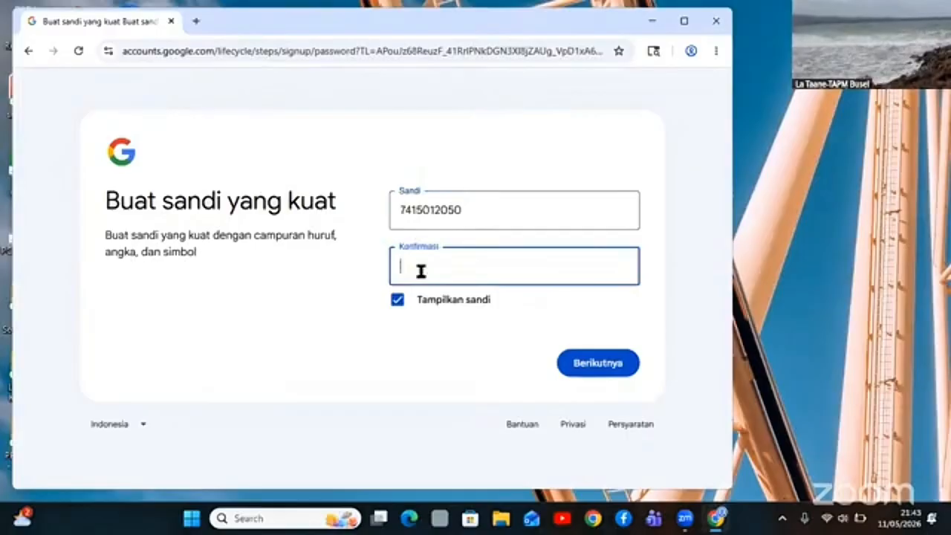
key(ctrl+v)
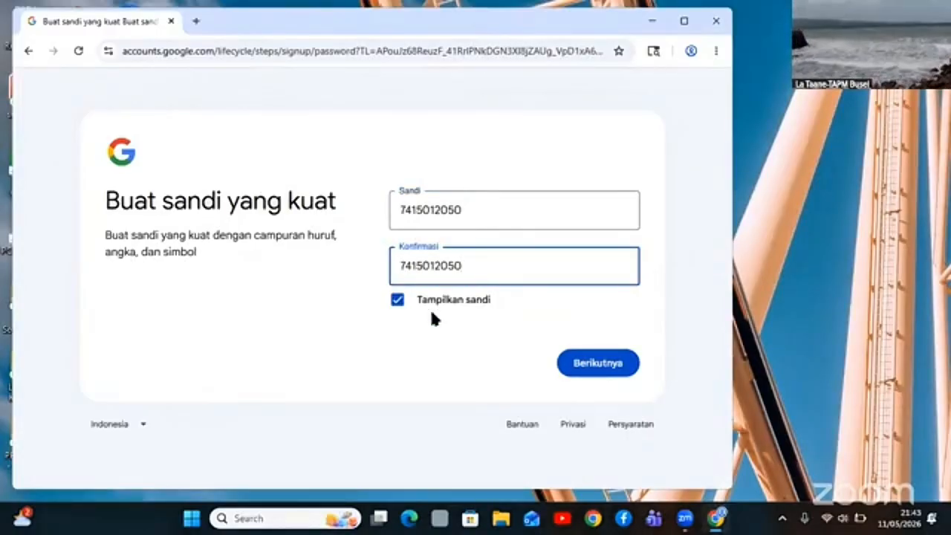
click(583, 368)
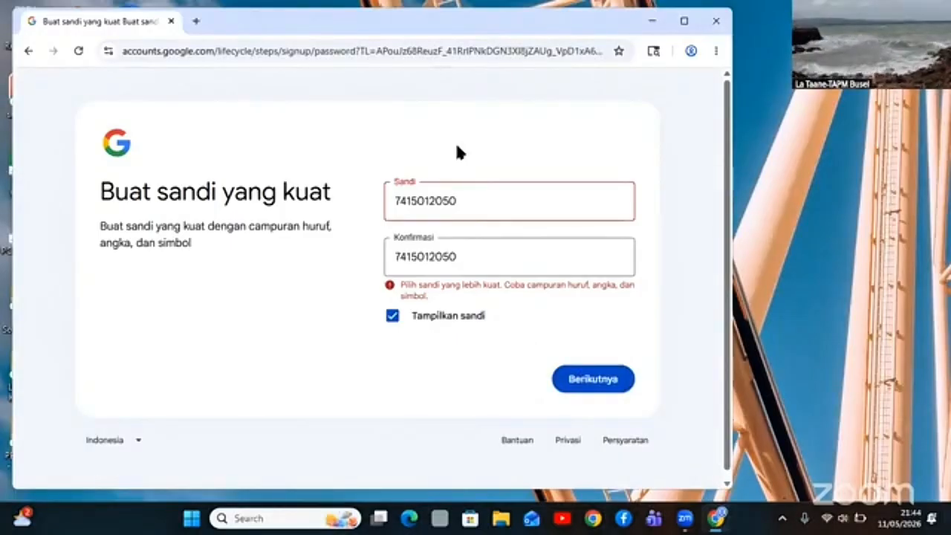
- Strengthen the password by adding letters in both Sandi and Konfirmasi, then submit it
click(470, 207)
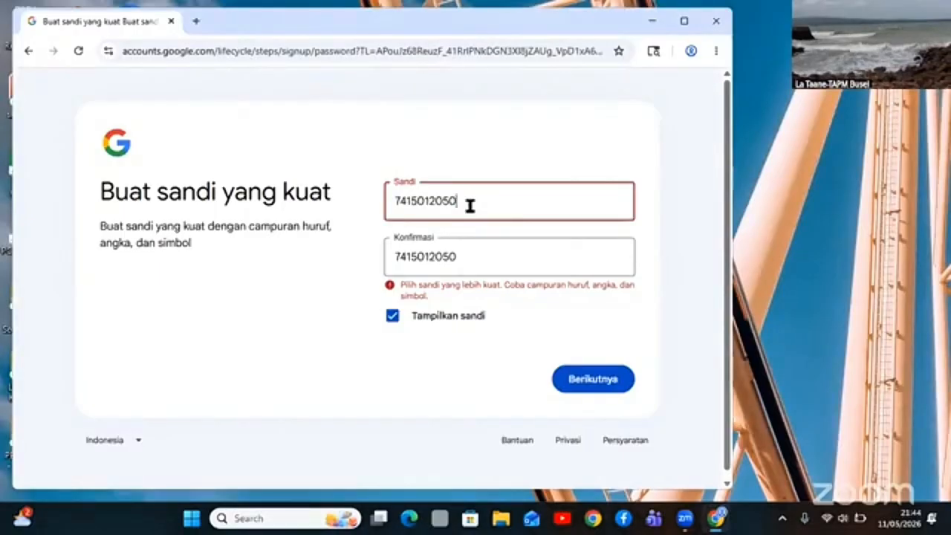
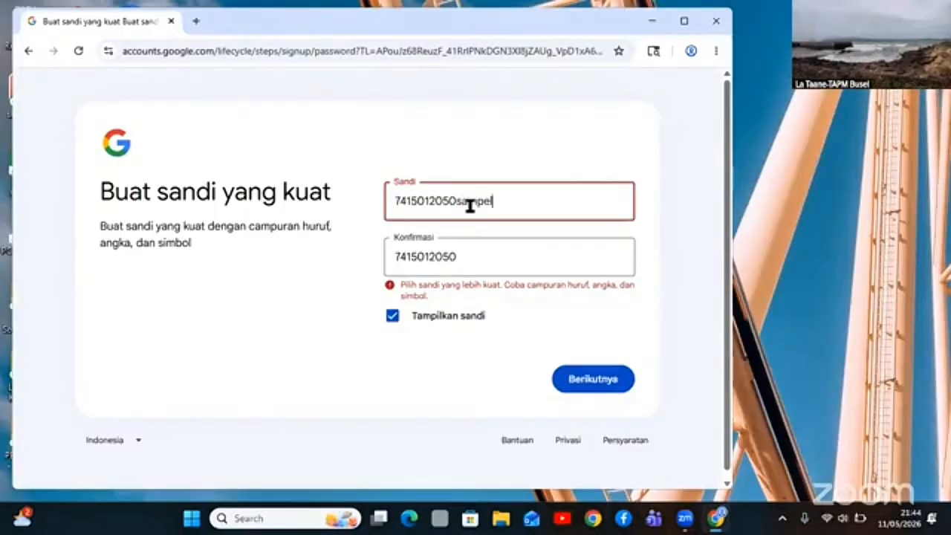
click(471, 257)
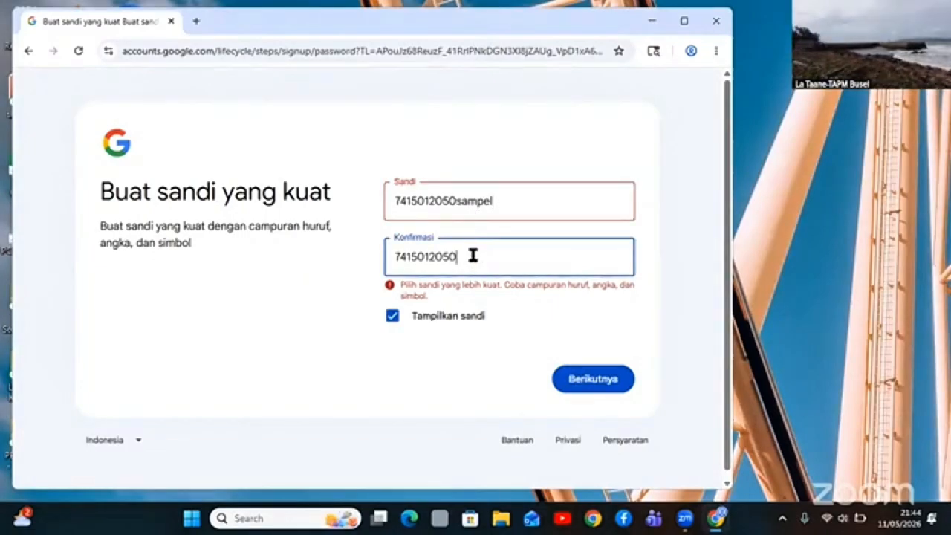
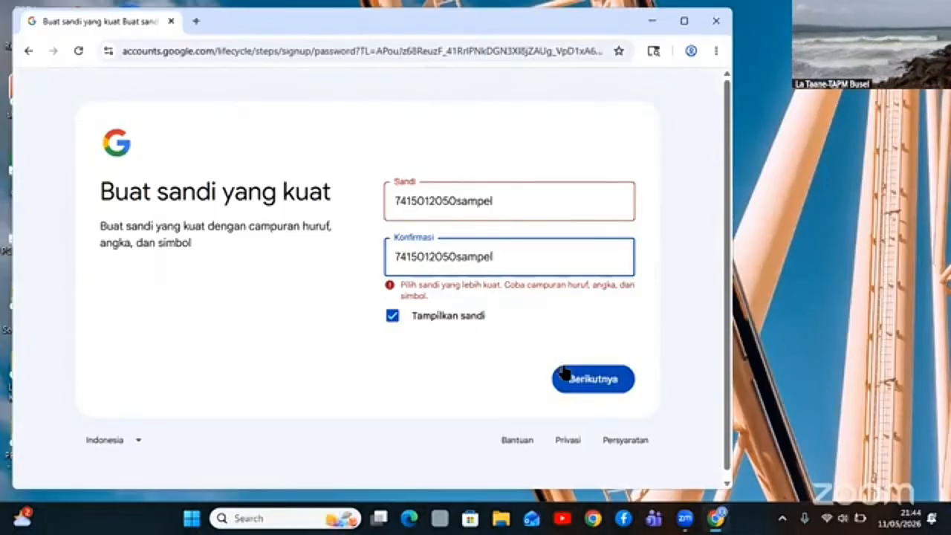
click(588, 381)
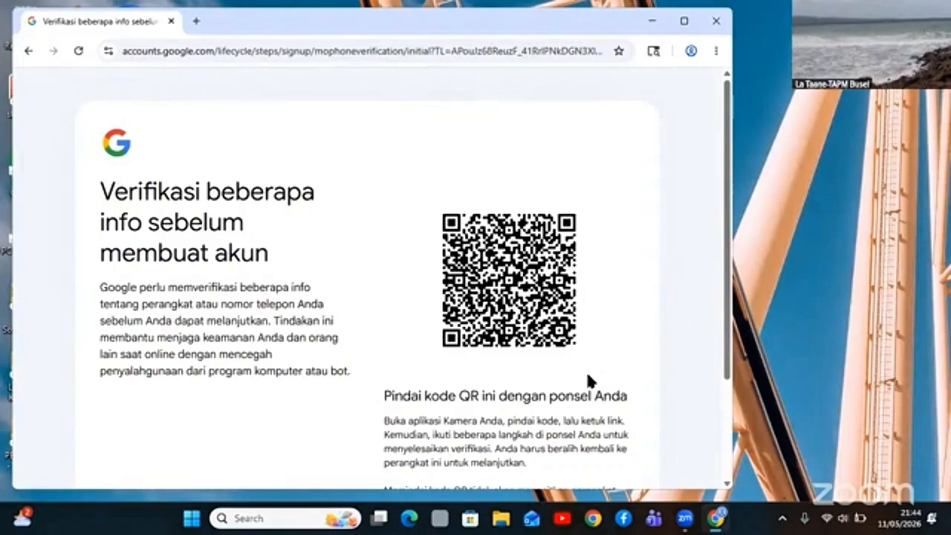
- Scroll the verification page while completing the QR-code check on the phone
scroll(587, 379, down, 1)
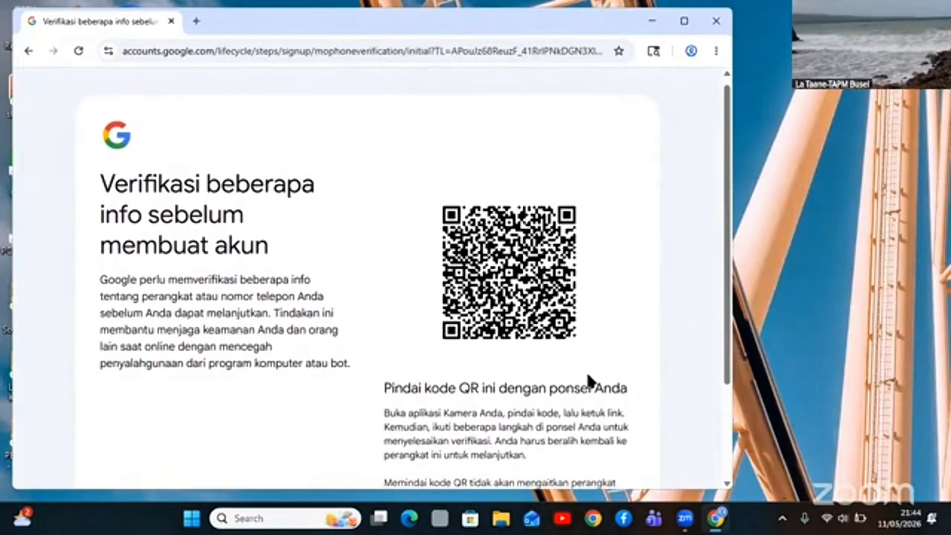
scroll(588, 378, down, 2)
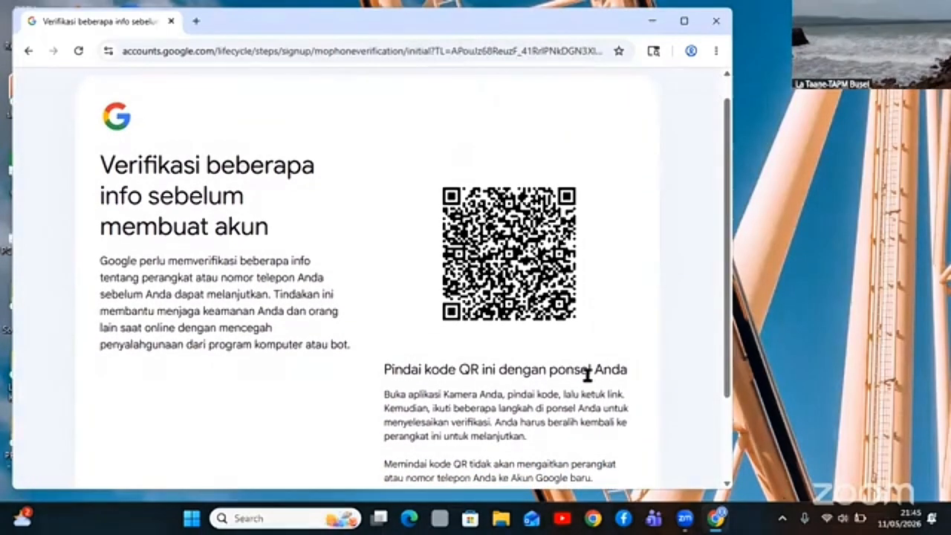
scroll(588, 375, down, 3)
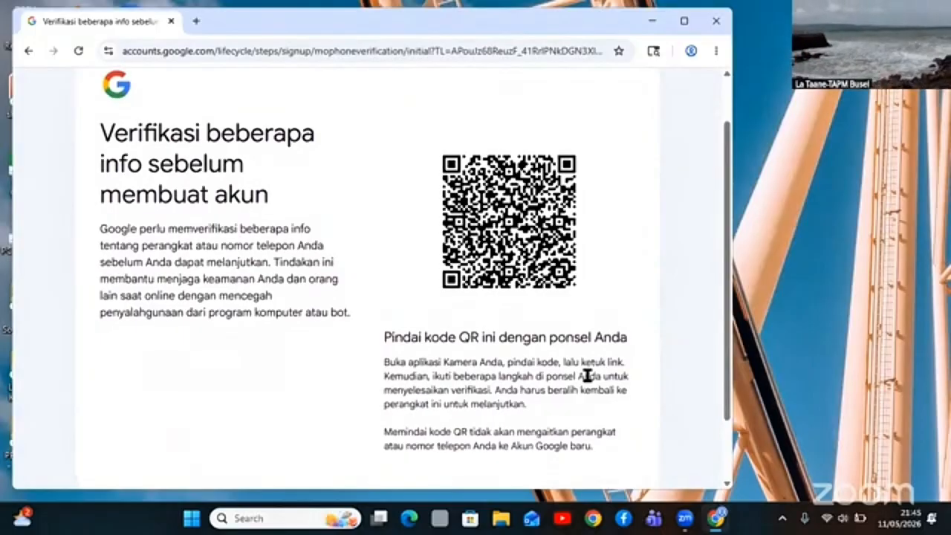
scroll(587, 375, down, 3)
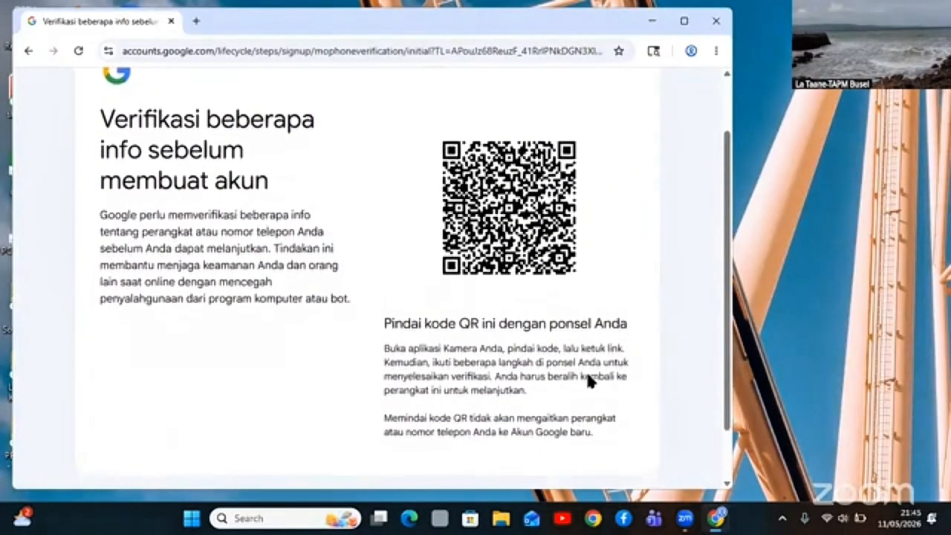
scroll(588, 378, up, 1)
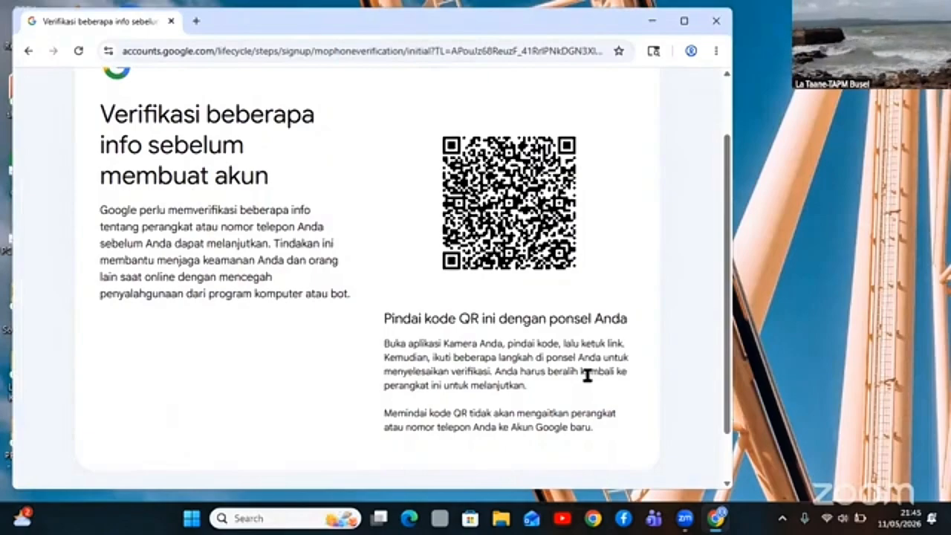
scroll(586, 375, down, 1)
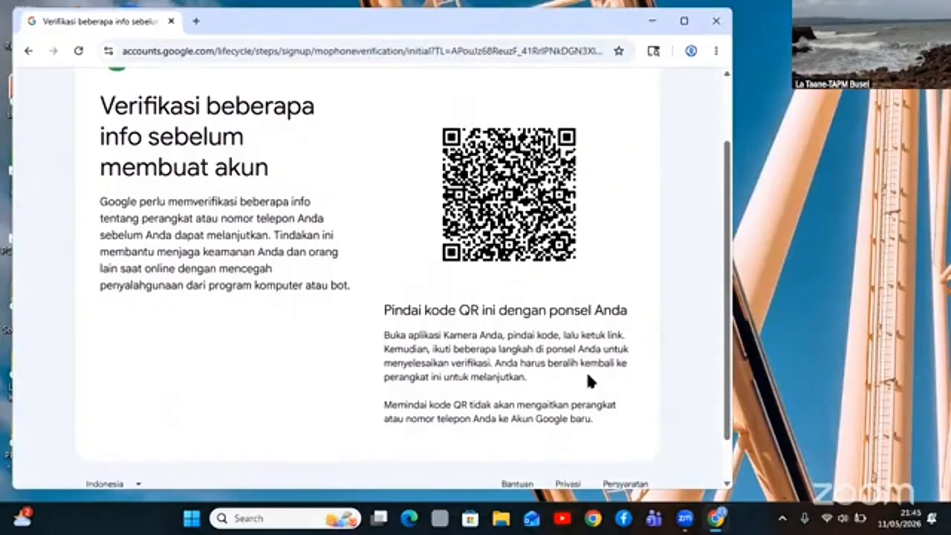
scroll(587, 375, down, 1)
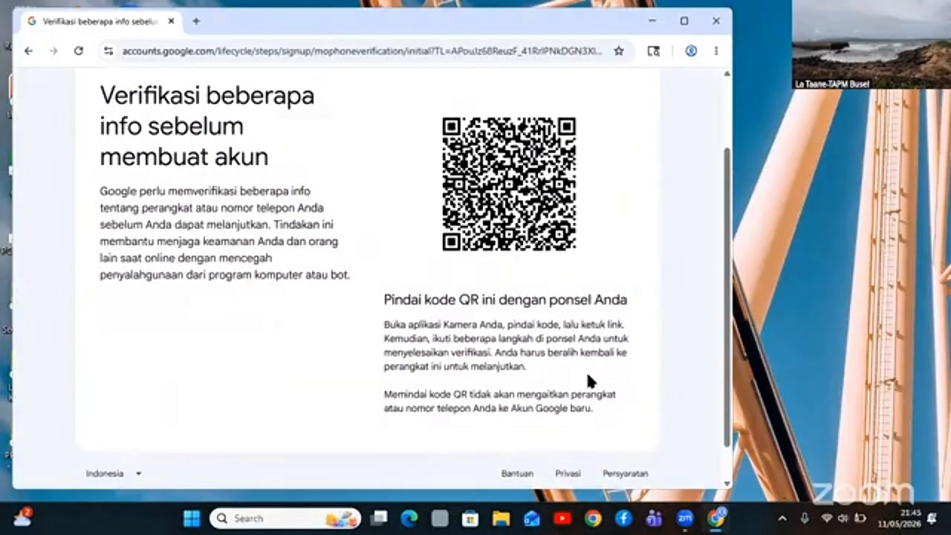
scroll(587, 374, down, 1)
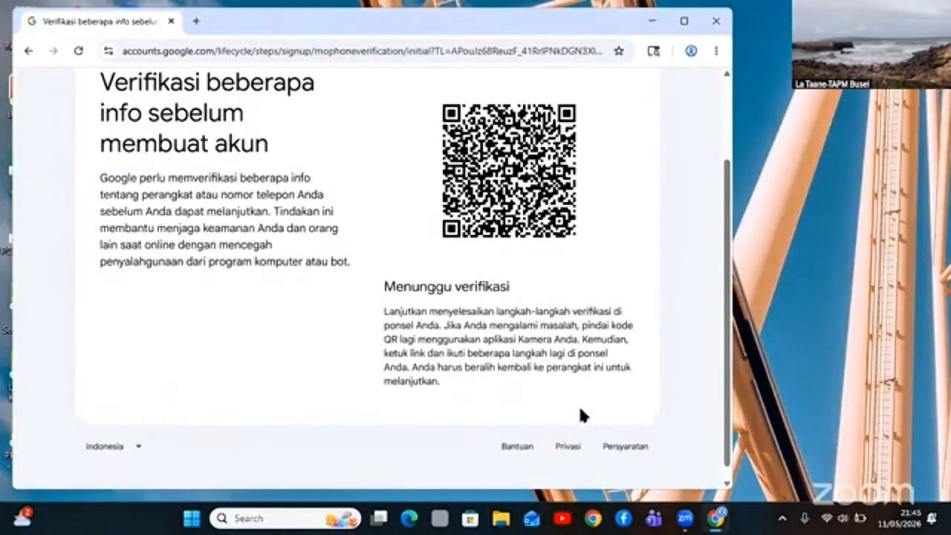
scroll(580, 410, up, 1)
scroll(581, 409, down, 1)
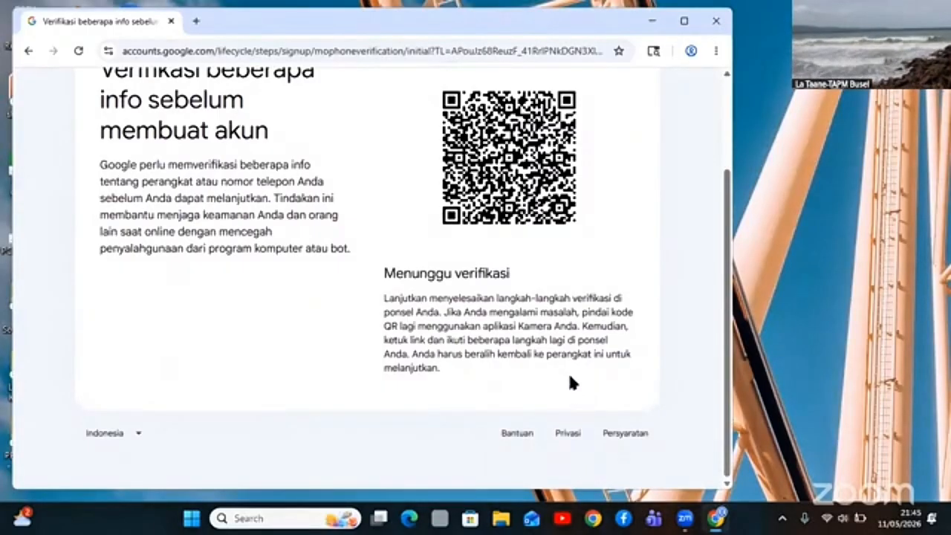
scroll(568, 371, up, 1)
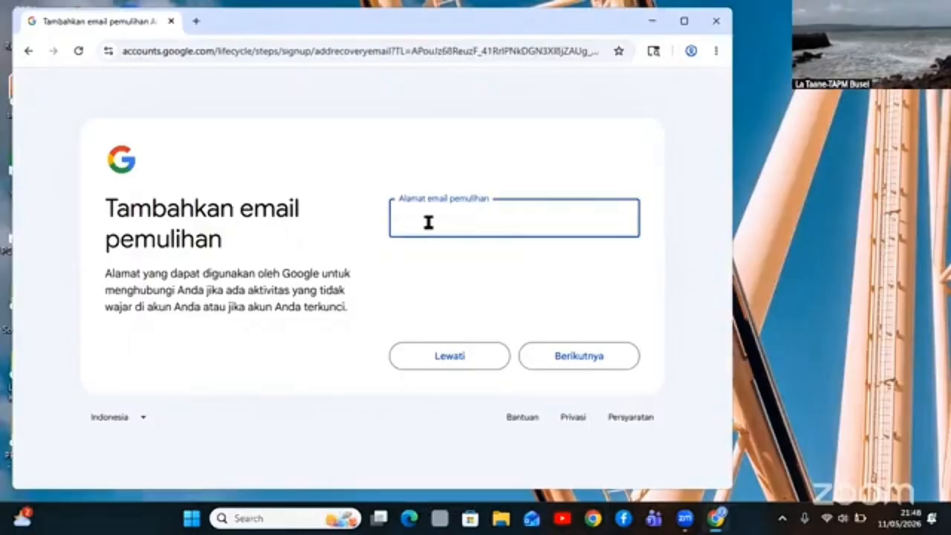
- Skip adding both a recovery email and a recovery phone number
click(439, 366)
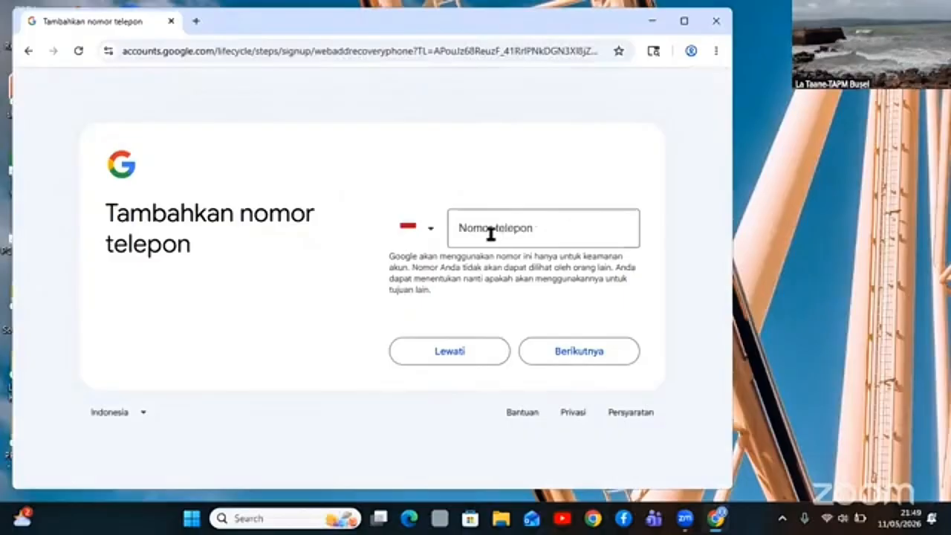
click(468, 233)
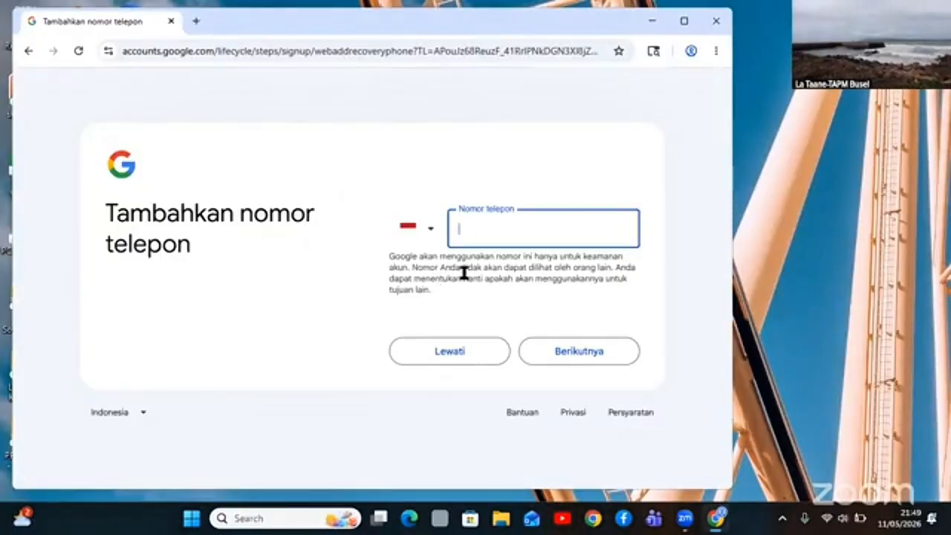
click(449, 356)
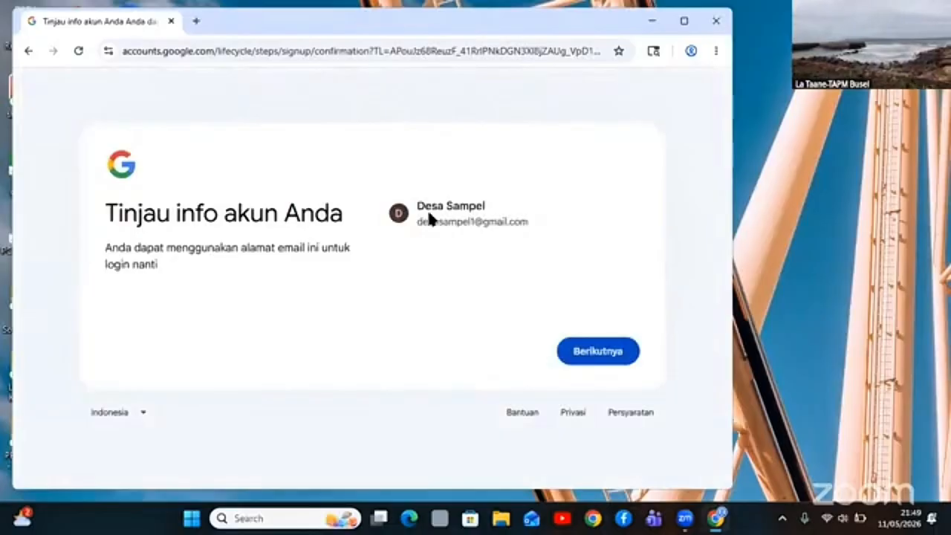
- Continue past the account review, then read through and accept Google's Privacy and Terms
click(585, 359)
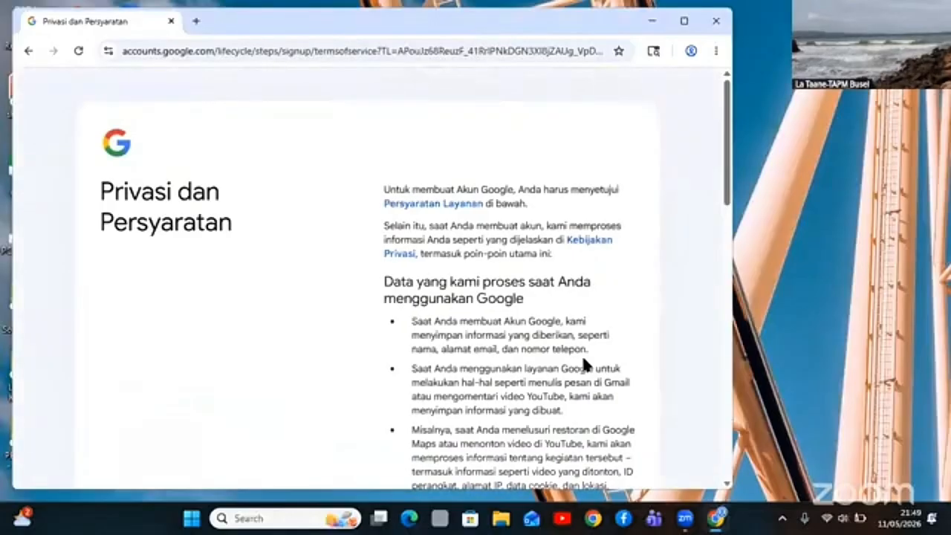
scroll(586, 360, down, 5)
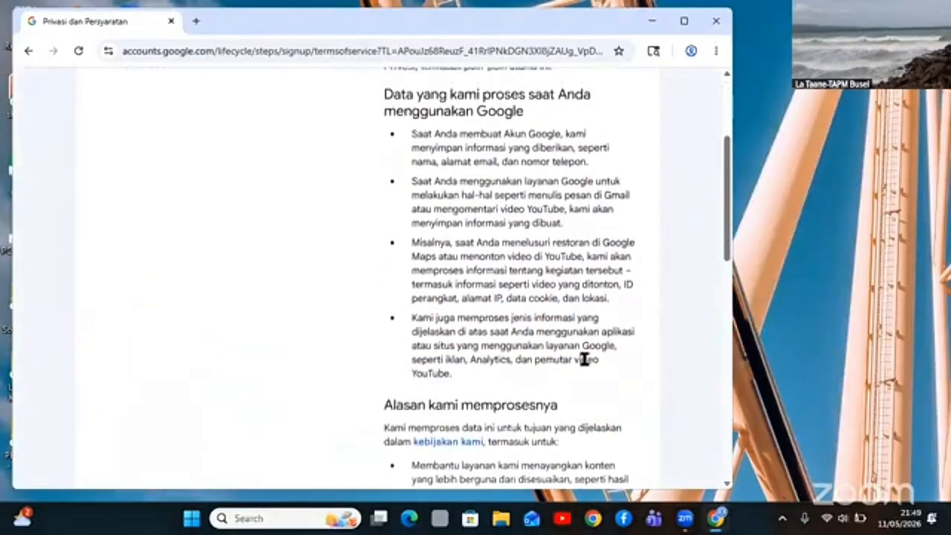
scroll(507, 372, up, 1)
scroll(508, 372, down, 7)
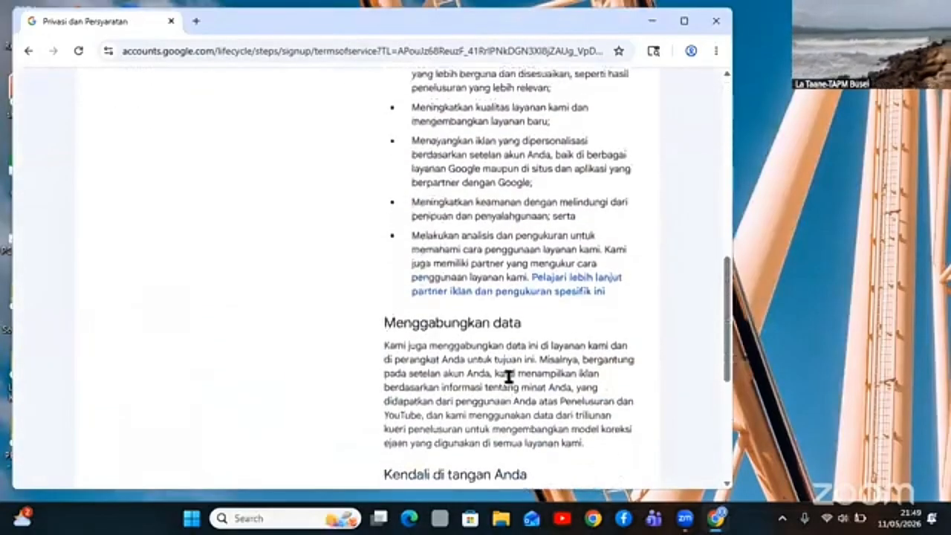
scroll(508, 376, down, 3)
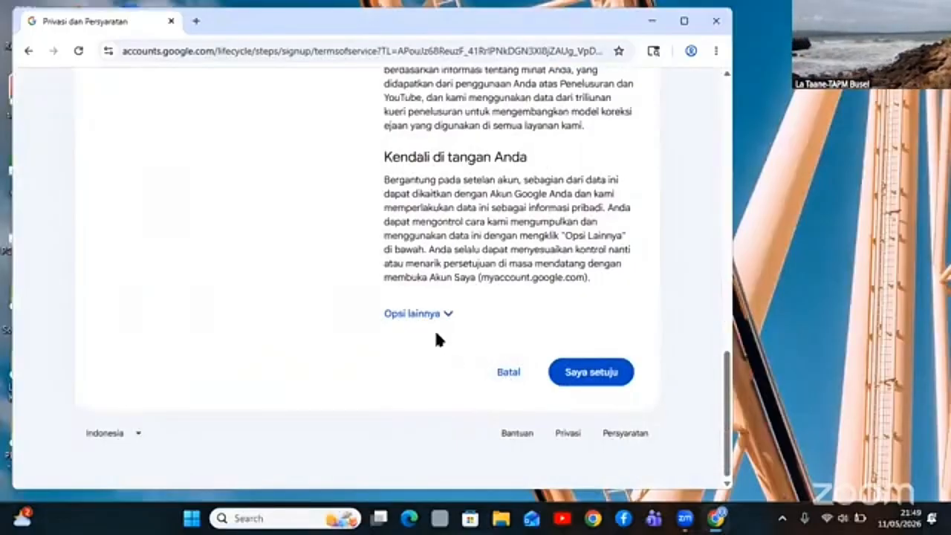
click(583, 375)
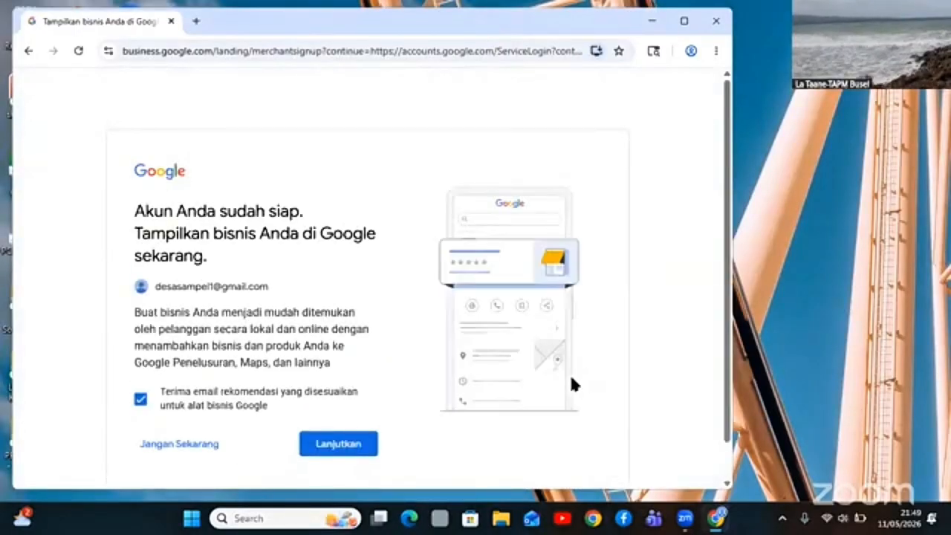
- Sign Chrome in as the new Desa account, continue, and agree to turn on sync
scroll(476, 434, down, 1)
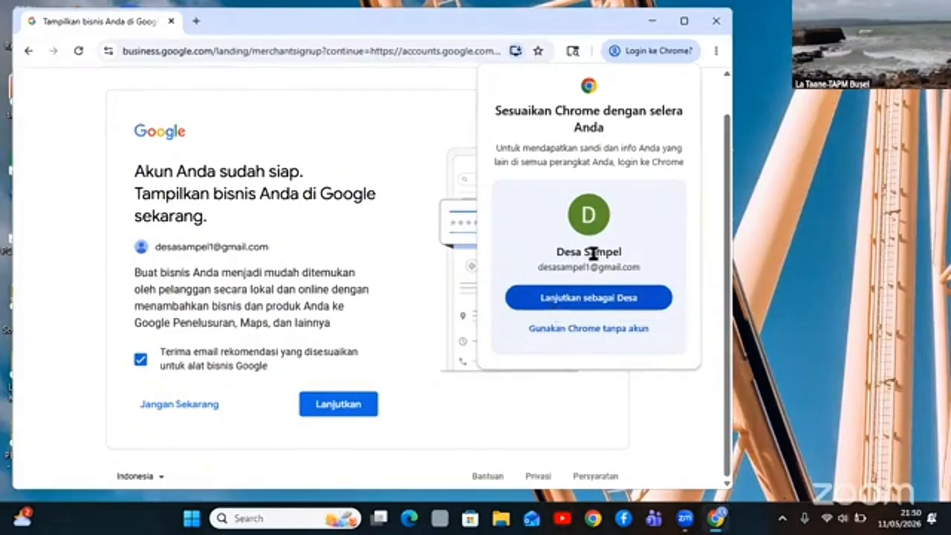
click(580, 301)
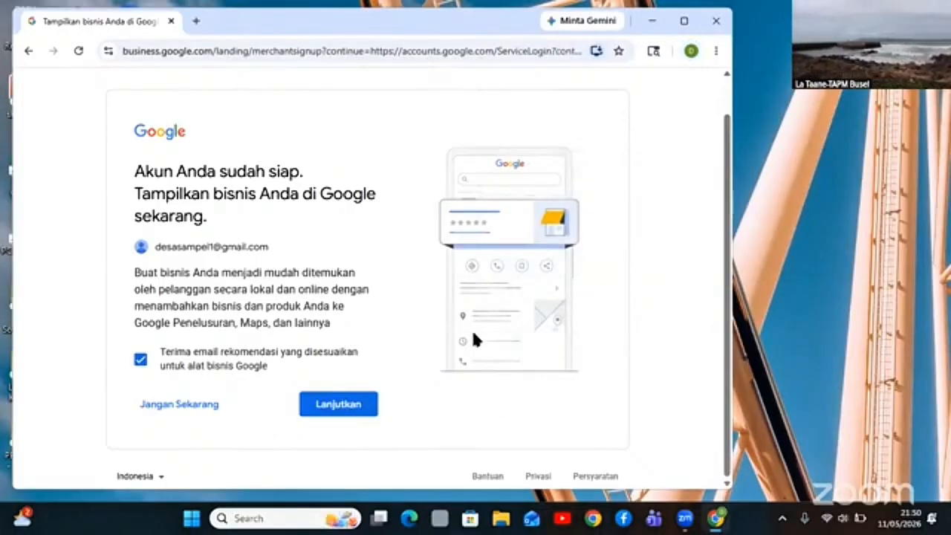
click(350, 402)
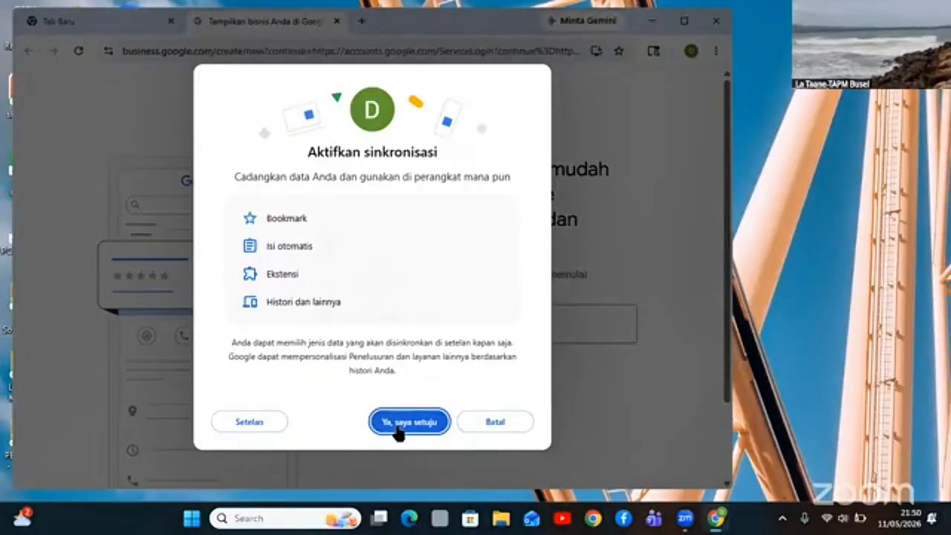
click(398, 429)
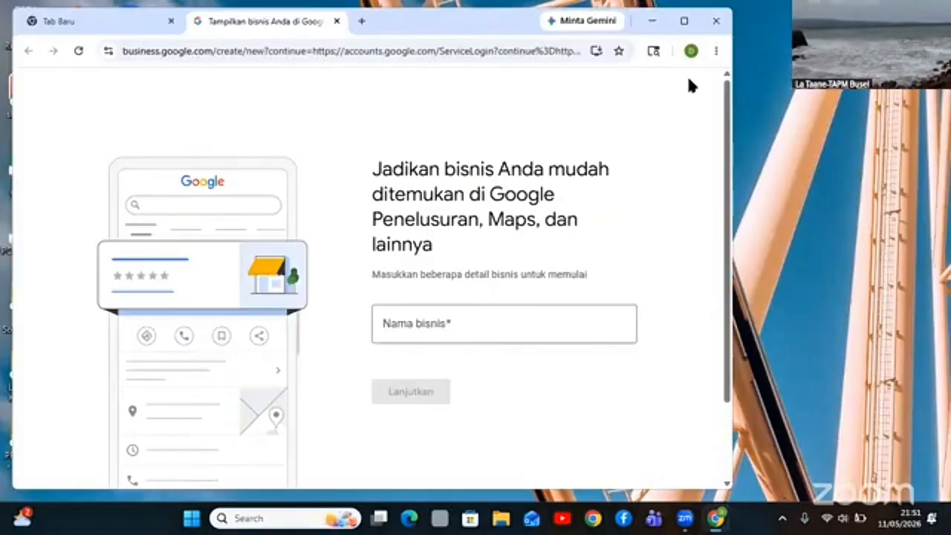
- Confirm Chrome's active profile, then go to the Google search box on the new tab
click(691, 51)
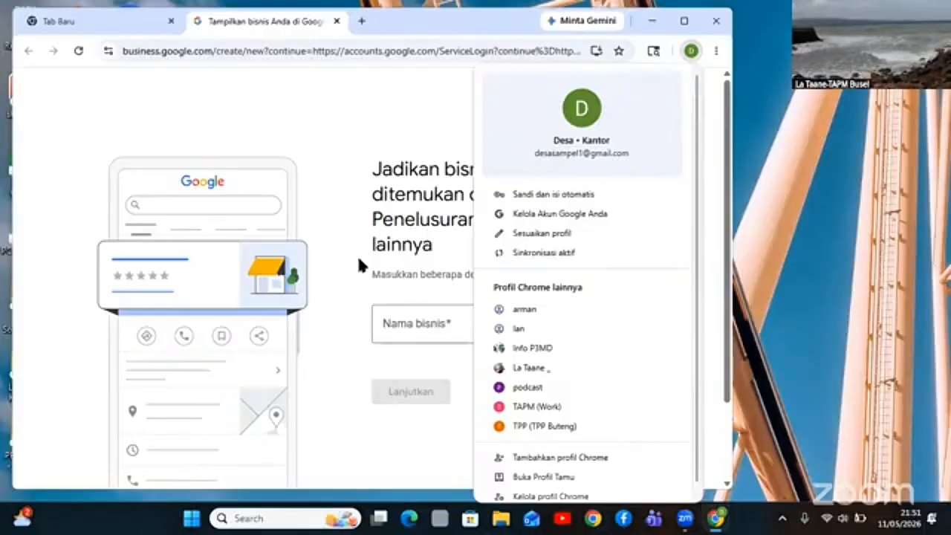
click(295, 181)
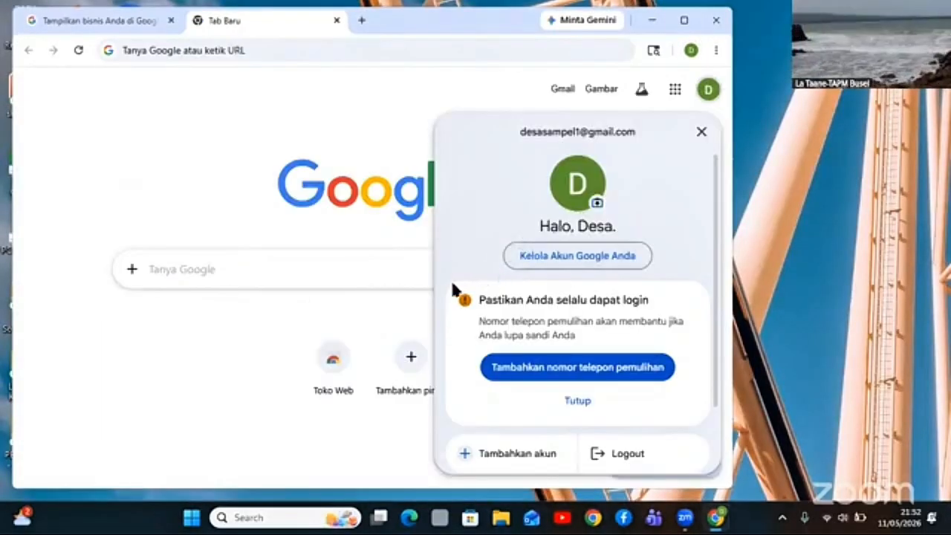
click(324, 254)
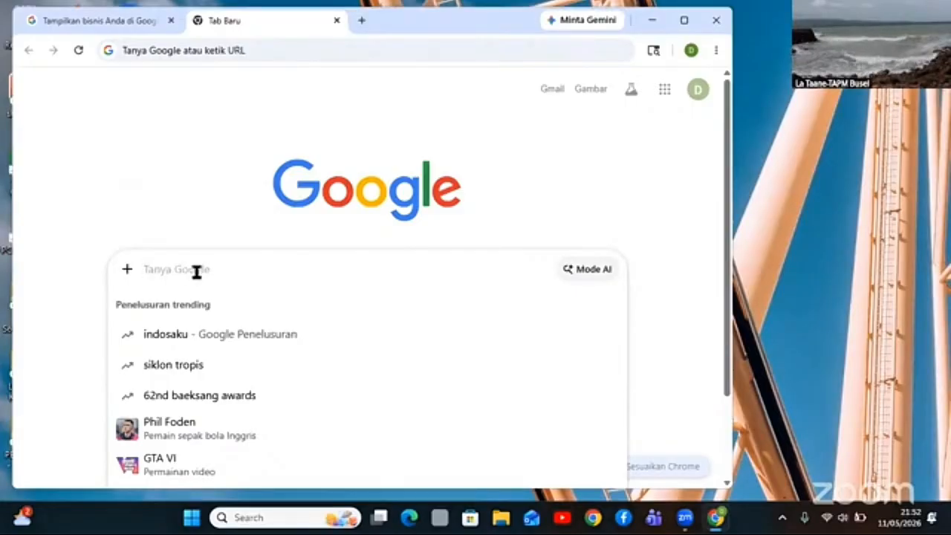
- Dismiss the trending suggestions and search Google for 'blogger'
click(857, 399)
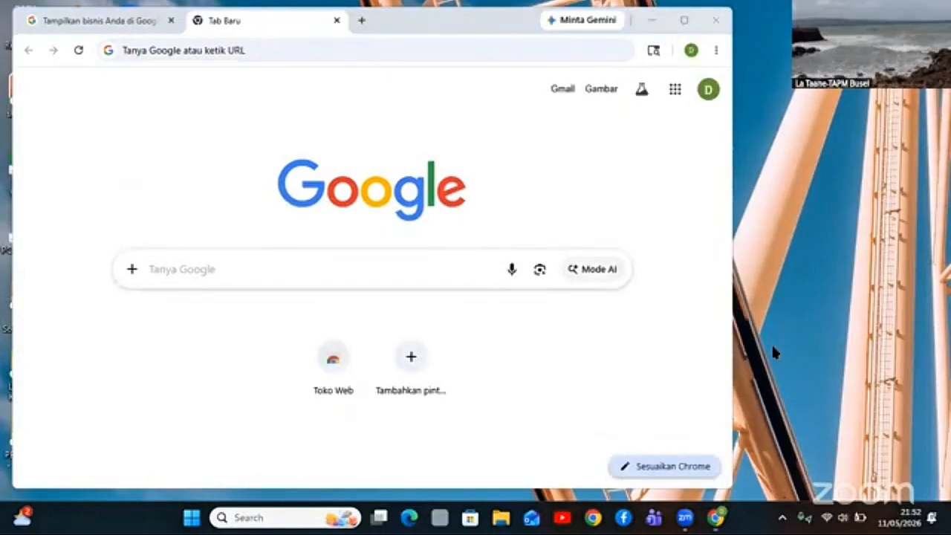
click(172, 270)
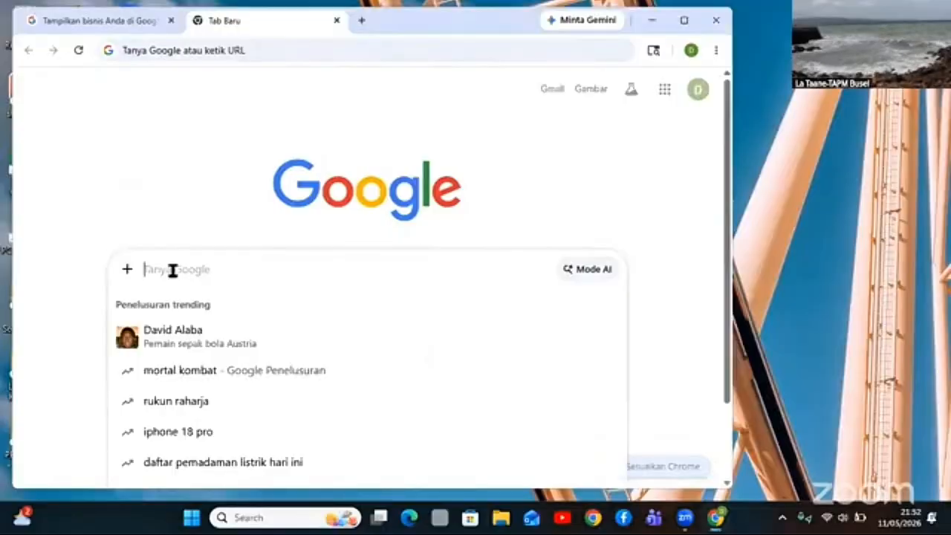
text(b)
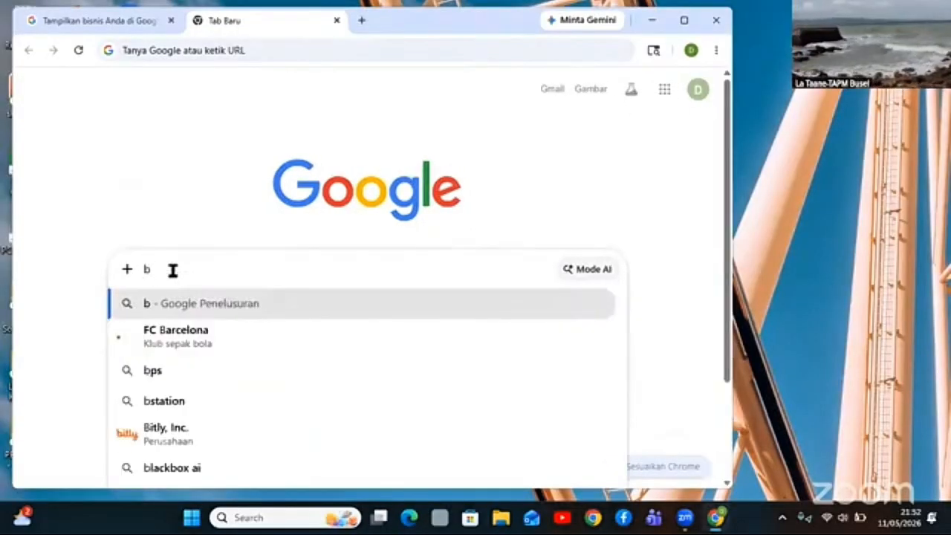
text(logg)
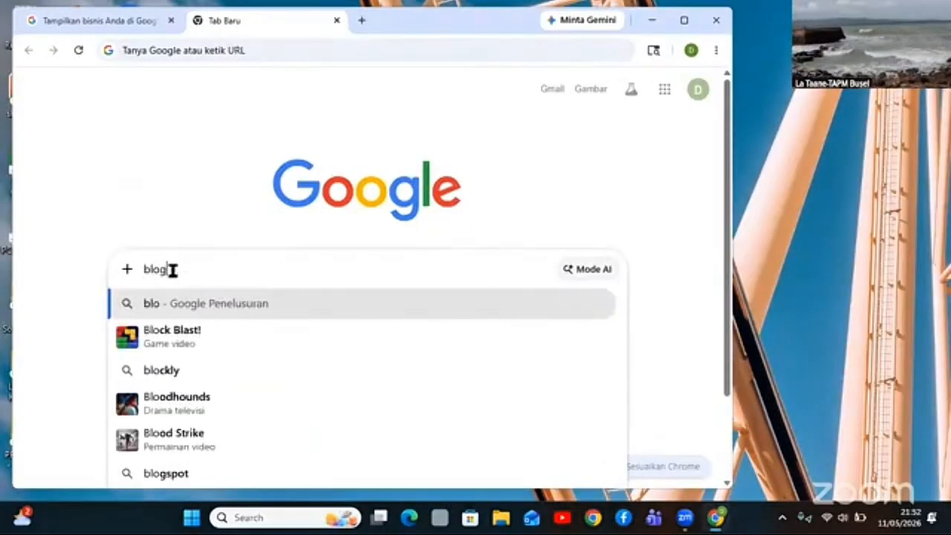
text(er)
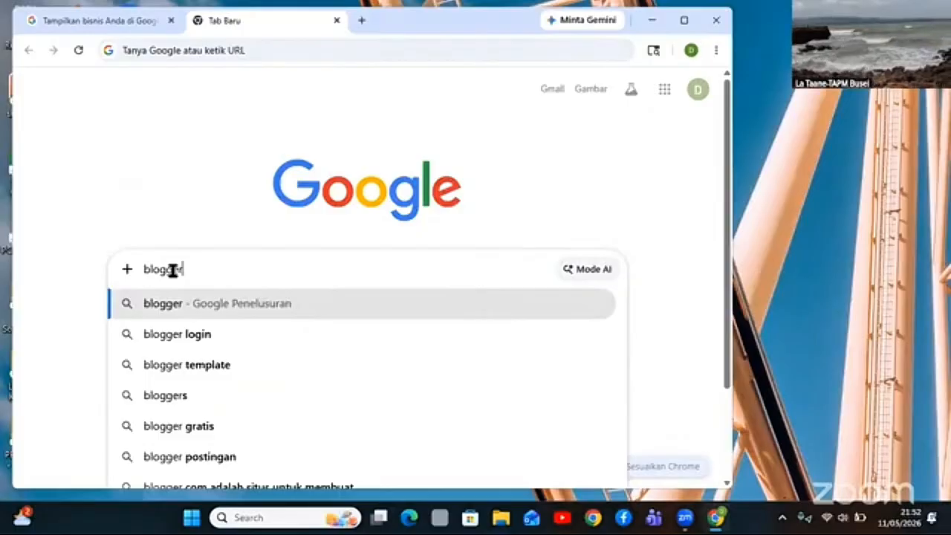
key(Return)
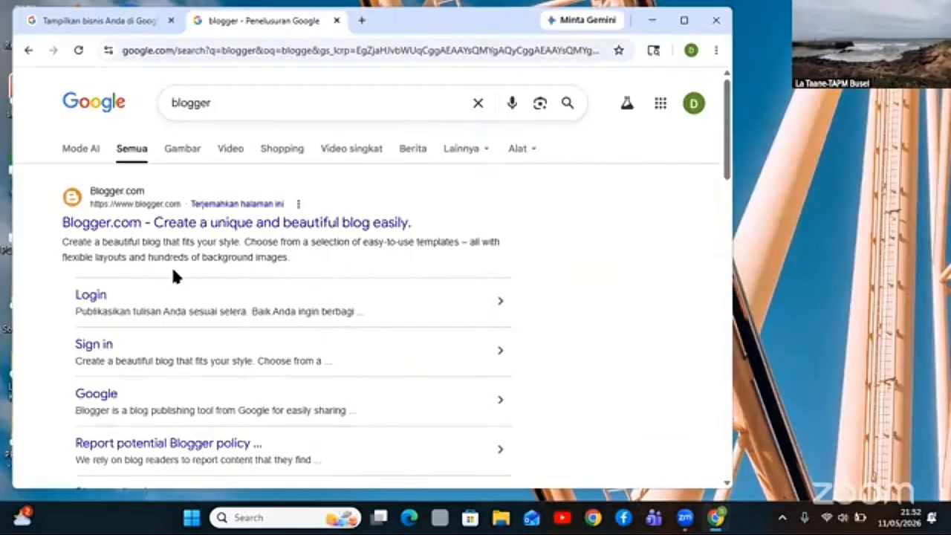
- Go to Blogger.com from the results and choose BUAT BLOG ANDA
click(86, 229)
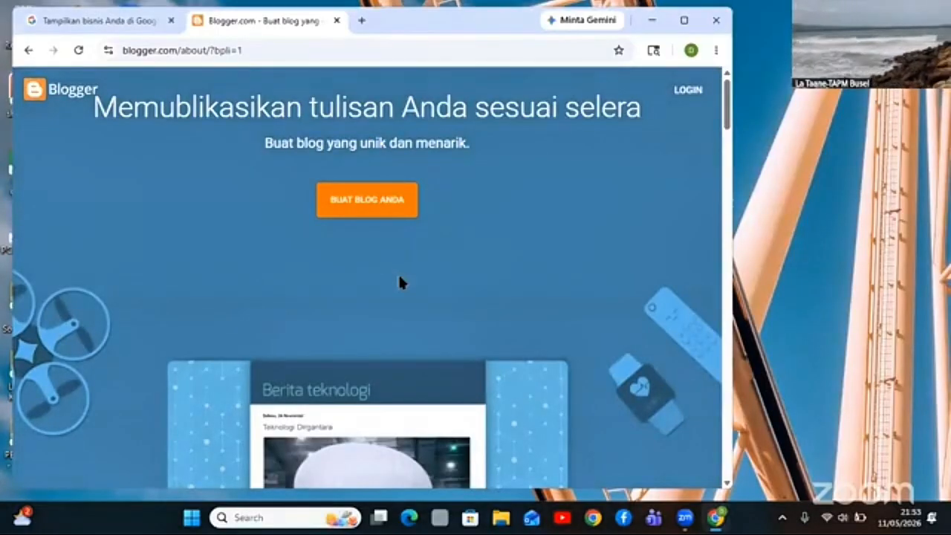
click(365, 208)
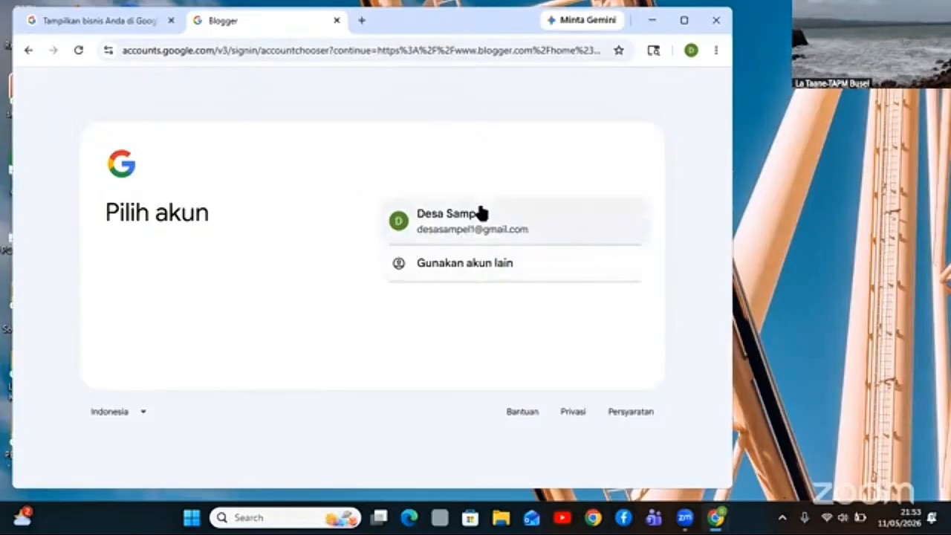
- Pick the Desa Sampel account and continue past the Verifikasi diri Anda notice
click(447, 237)
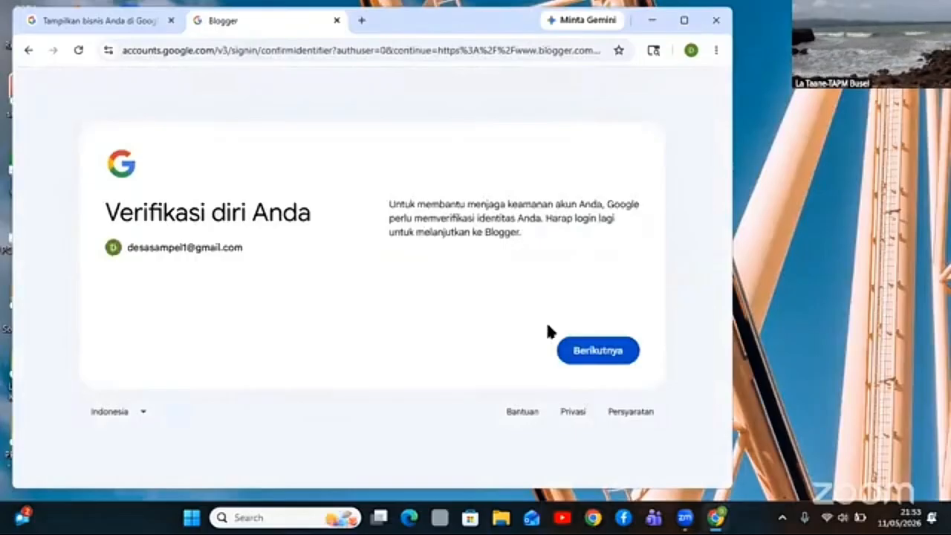
click(600, 354)
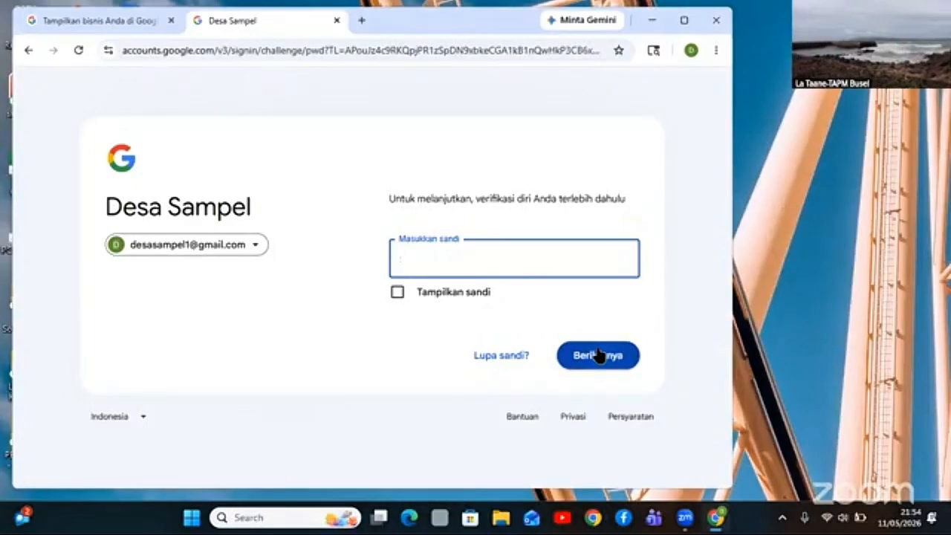
- Show the password, enter the account password, and sign in
click(398, 293)
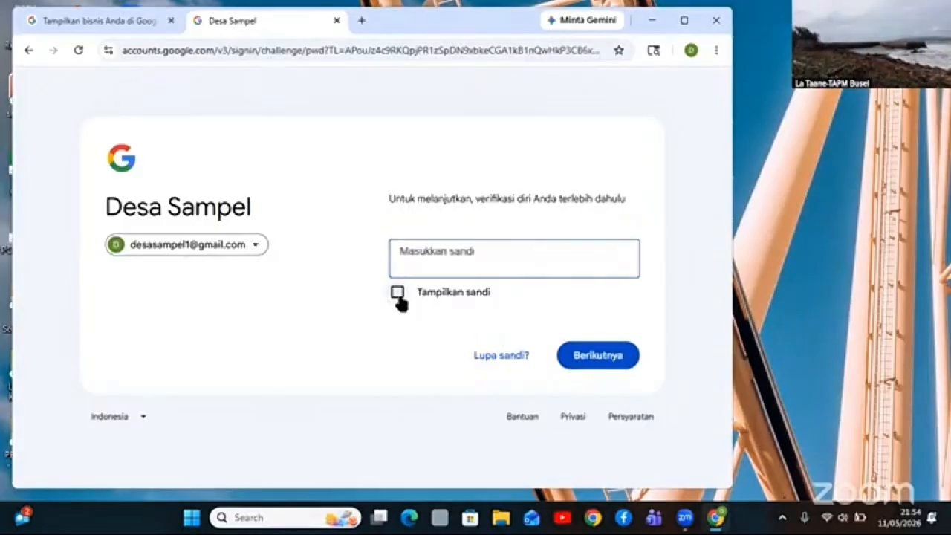
click(422, 258)
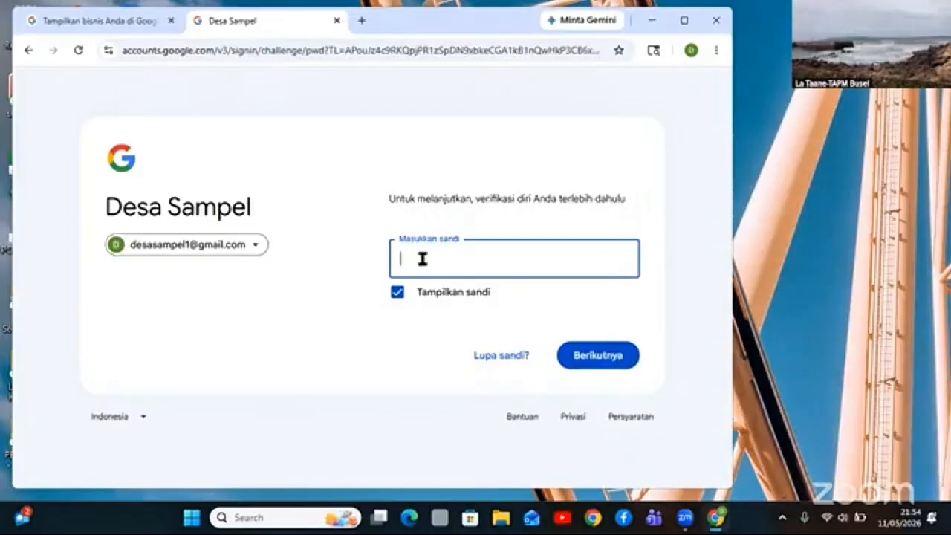
key(ctrl+v)
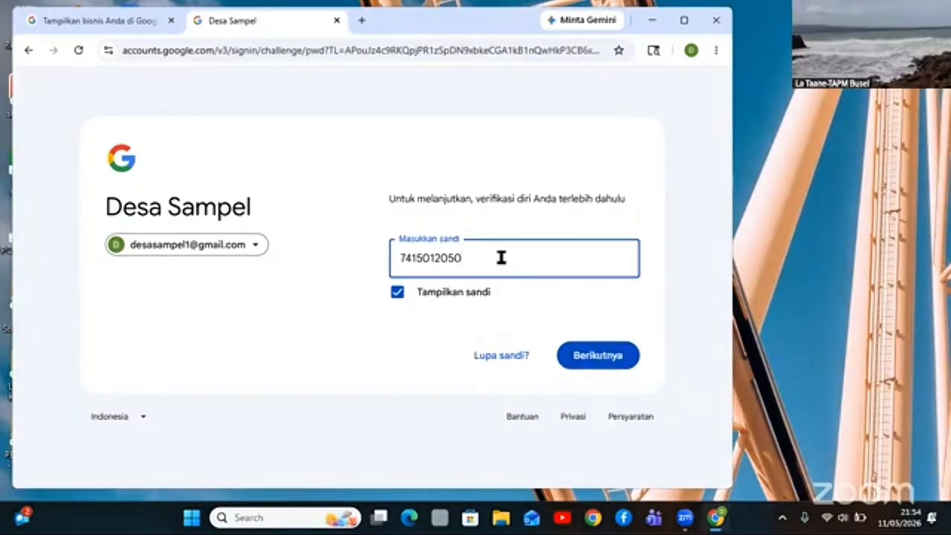
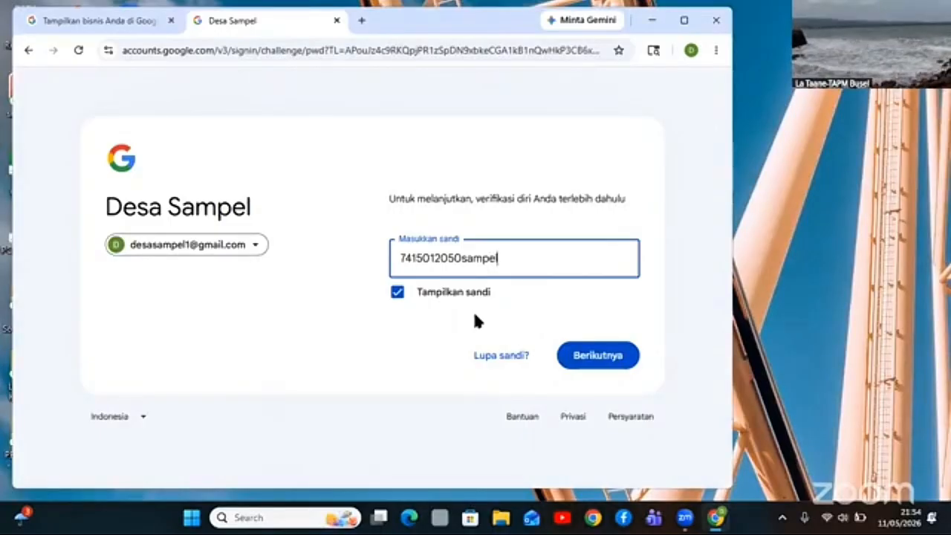
click(599, 361)
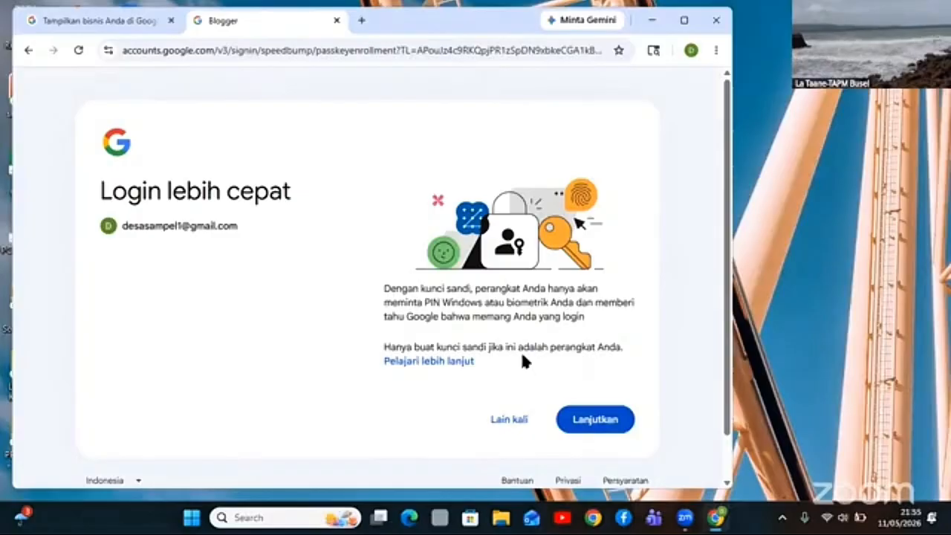
- Decline the passkey offer with Lain kali and enter a recovery email address
click(508, 420)
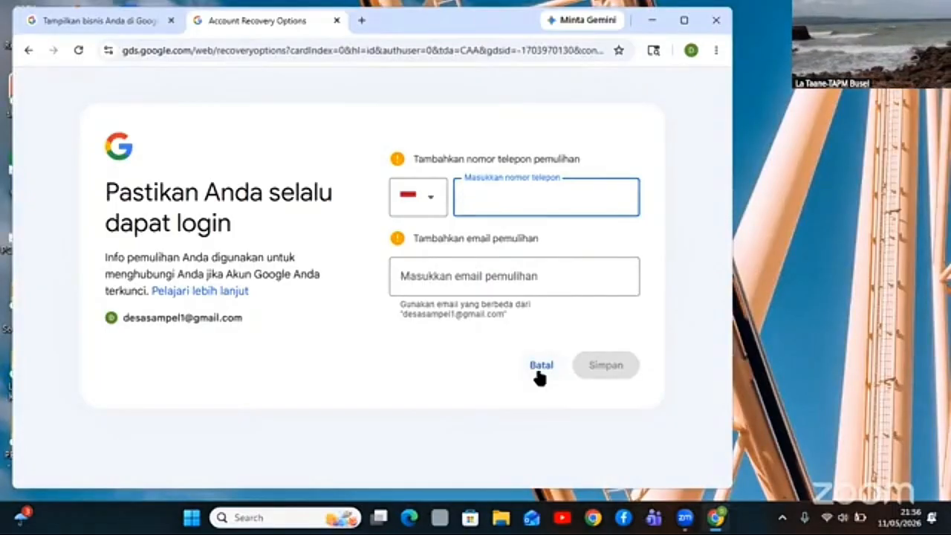
click(418, 276)
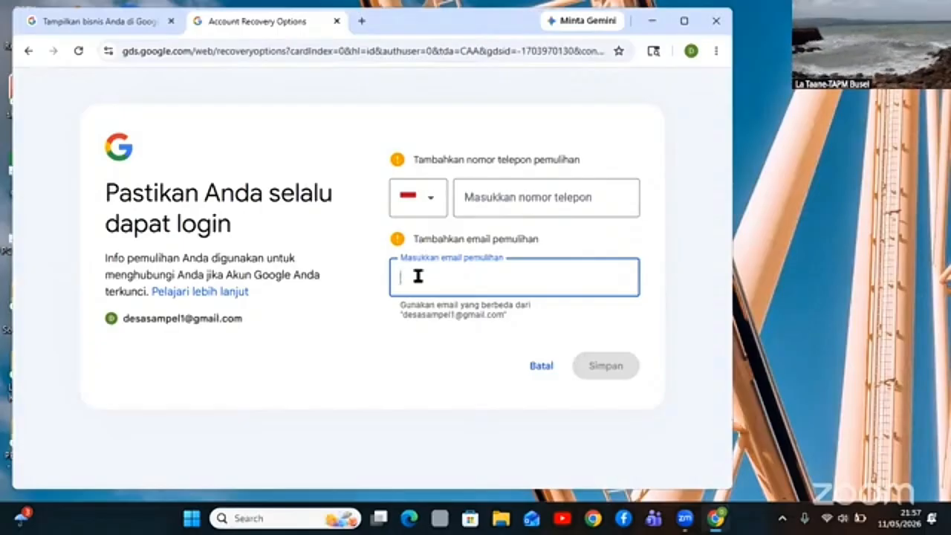
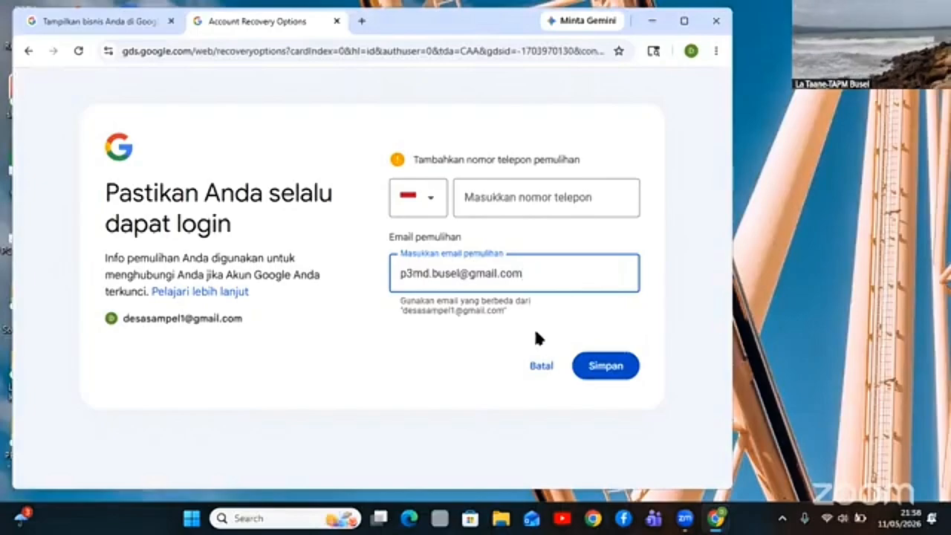
- Save the recovery email and skip setting a home address
click(605, 368)
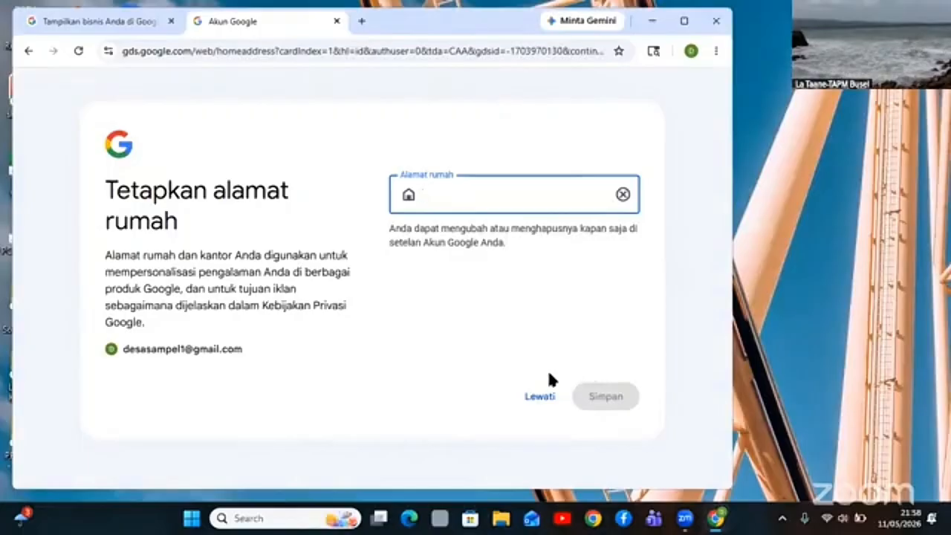
click(540, 397)
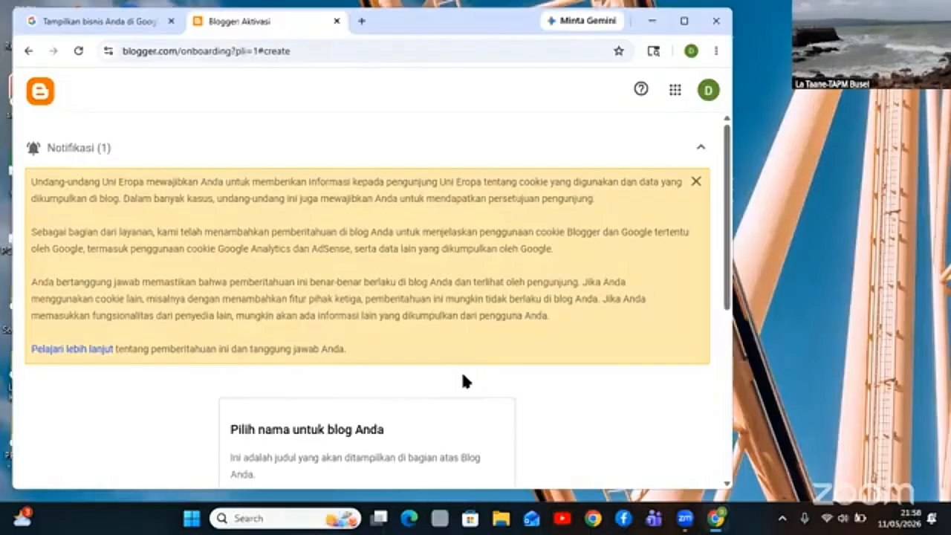
- Scroll down past the cookie notice to the 'Pilih nama untuk blog Anda' card with its empty Judul field
scroll(462, 374, down, 1)
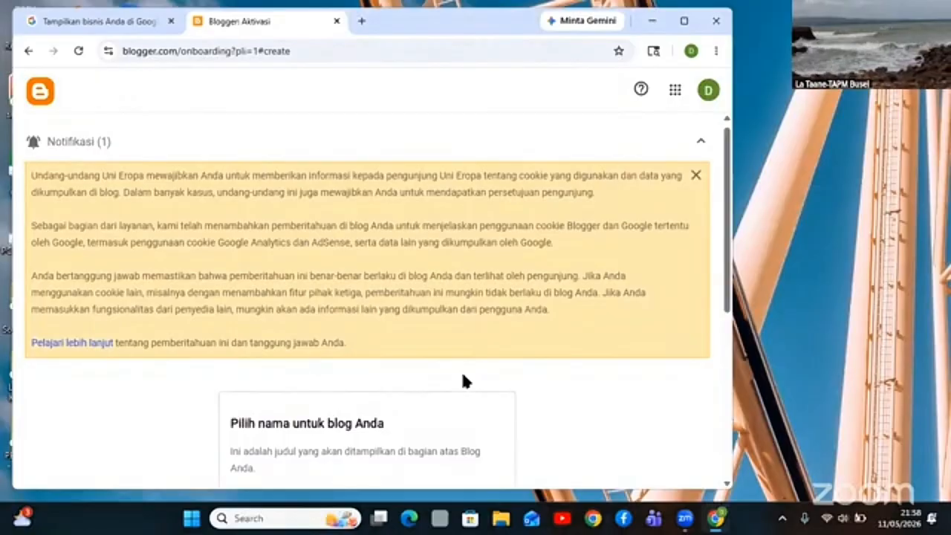
scroll(462, 381, down, 3)
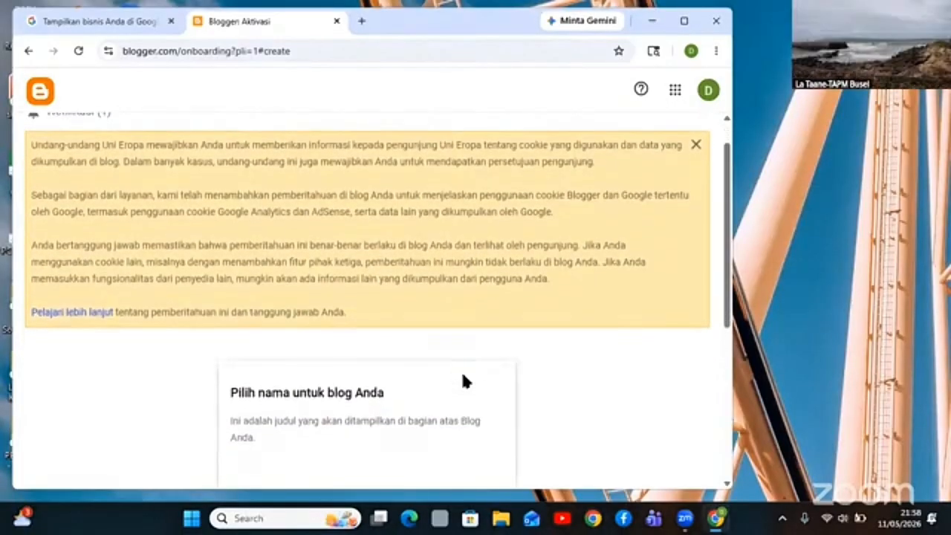
scroll(462, 381, down, 2)
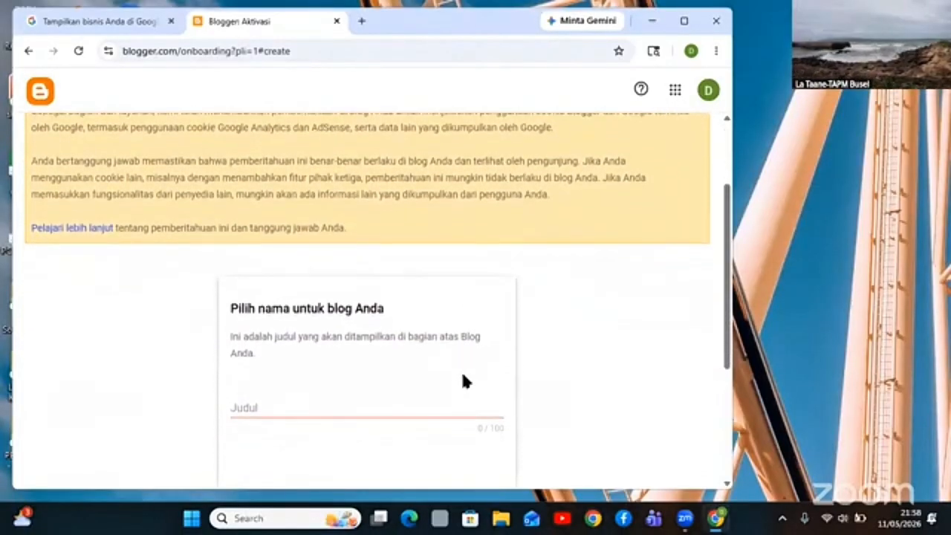
scroll(462, 381, down, 2)
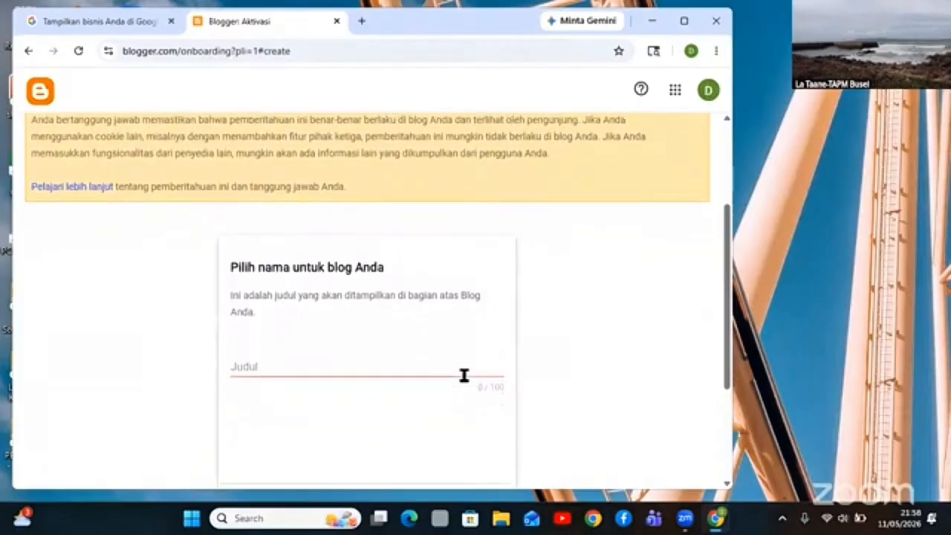
scroll(462, 381, down, 1)
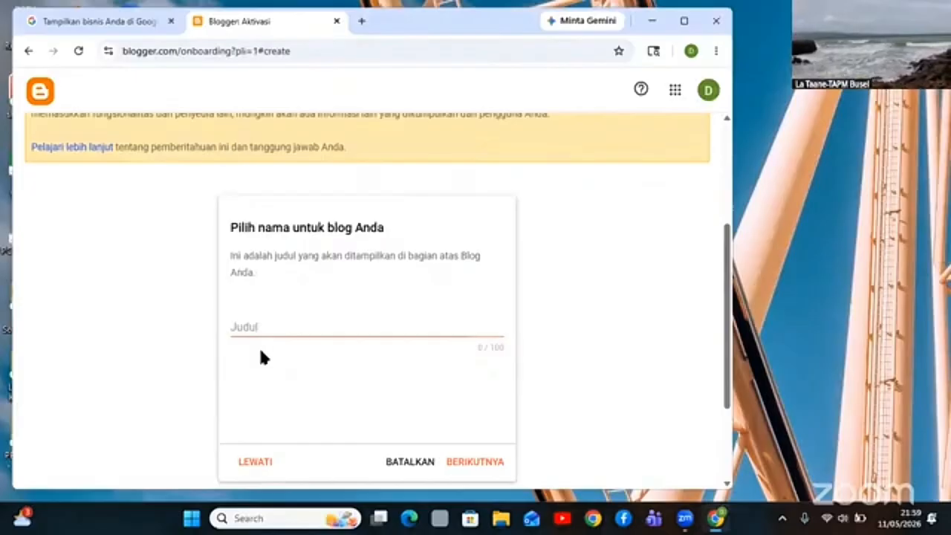
- Enter 'DESA SAMPEL' as the blog's Judul and continue to the address step
click(255, 322)
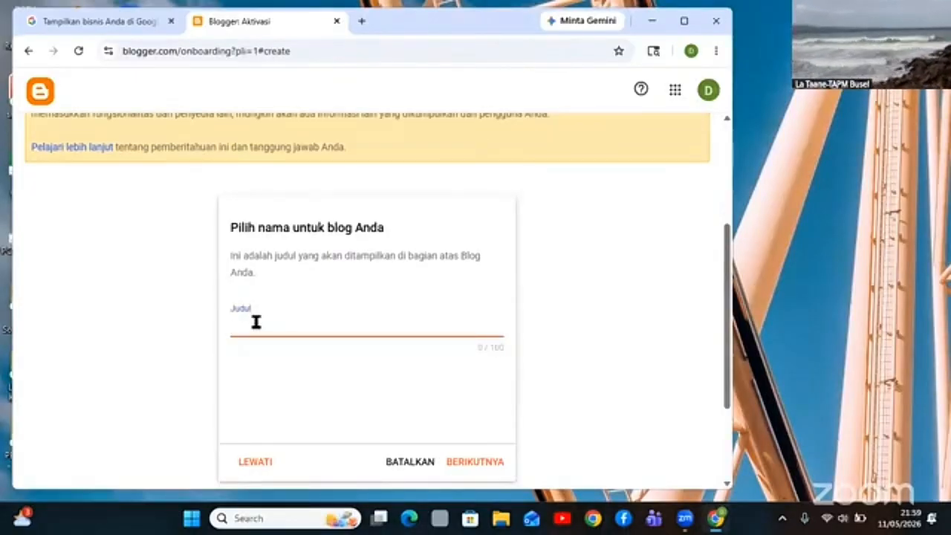
text(D)
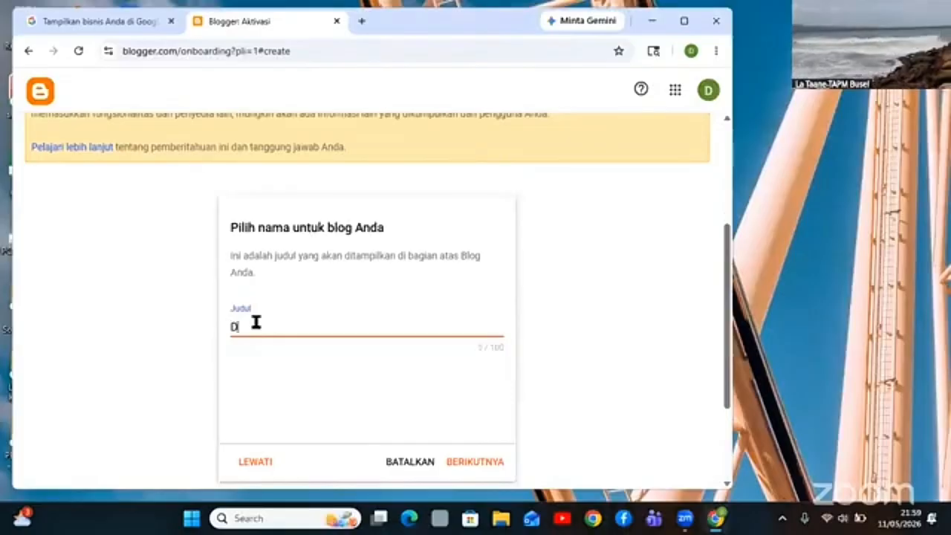
text(ESA SA)
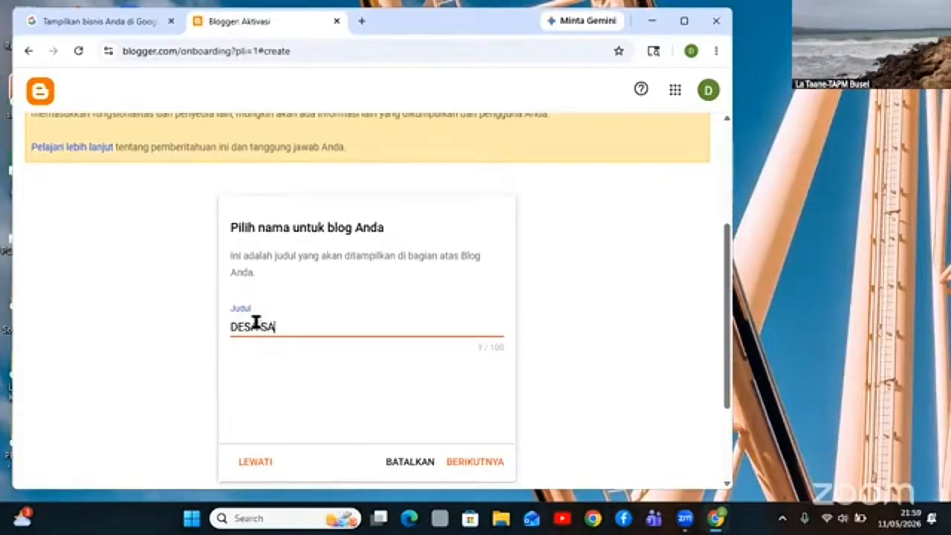
text(MPE)
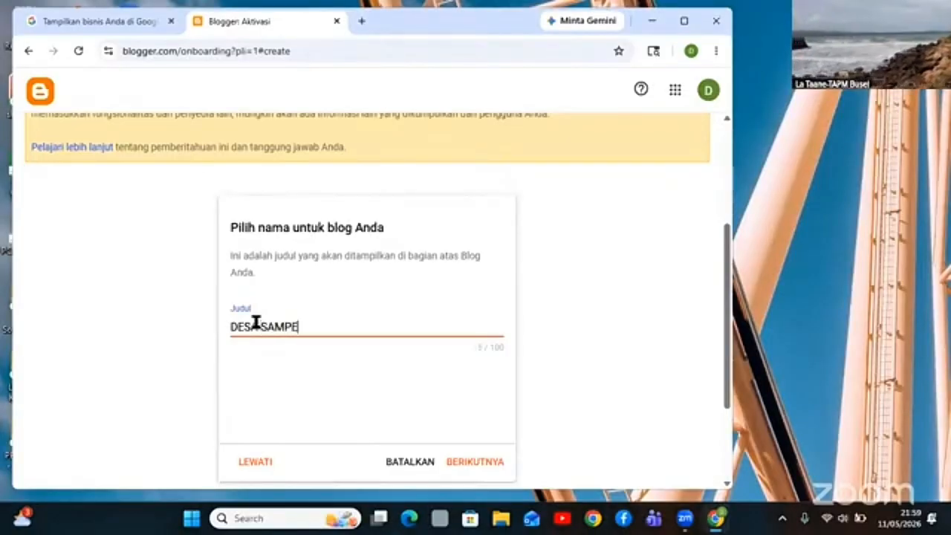
text(L)
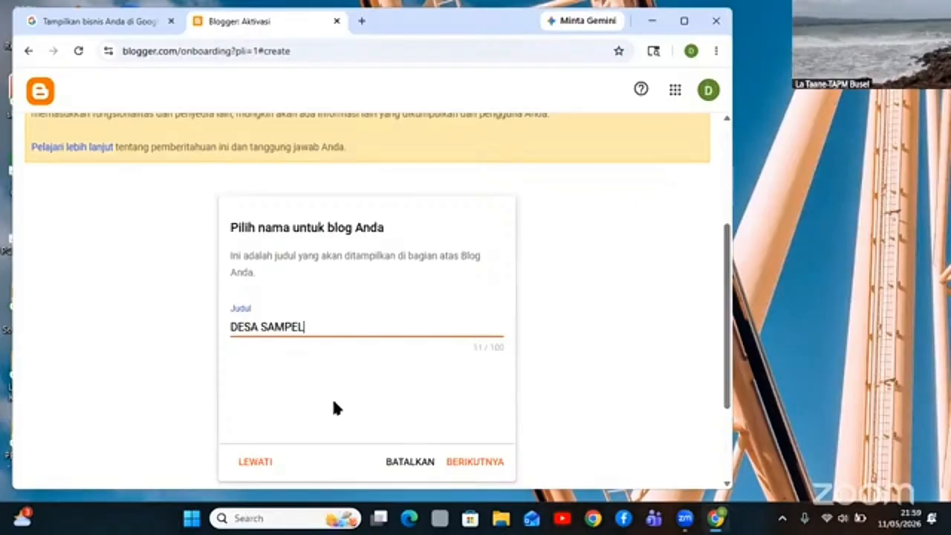
scroll(333, 402, down, 2)
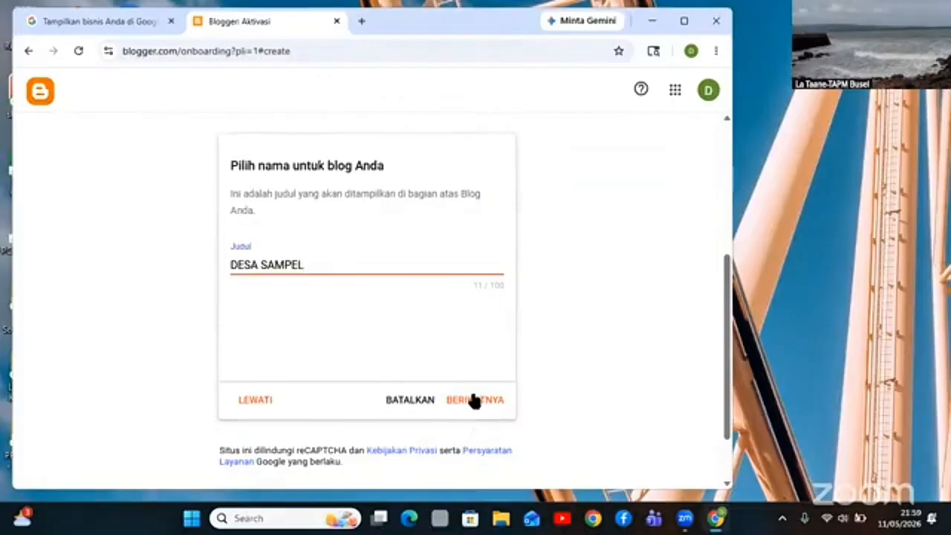
scroll(473, 399, down, 1)
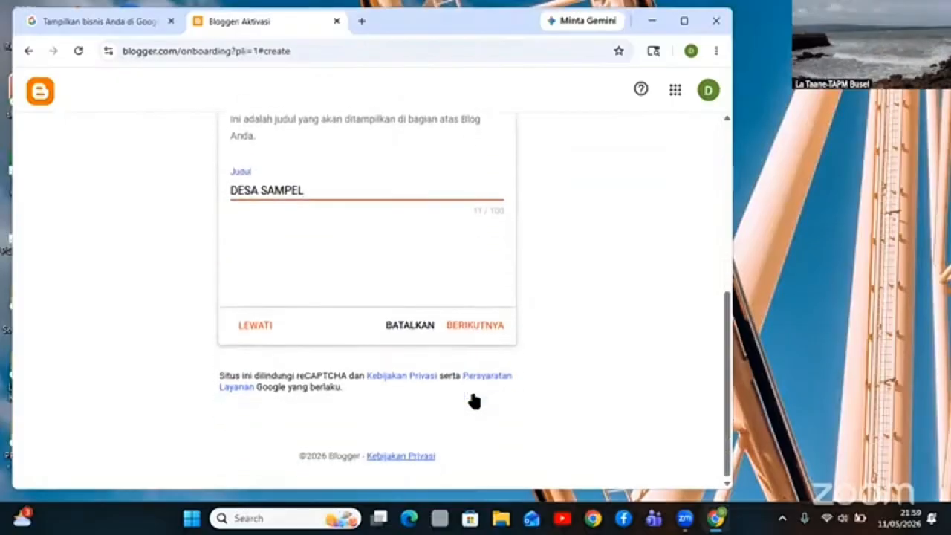
click(468, 327)
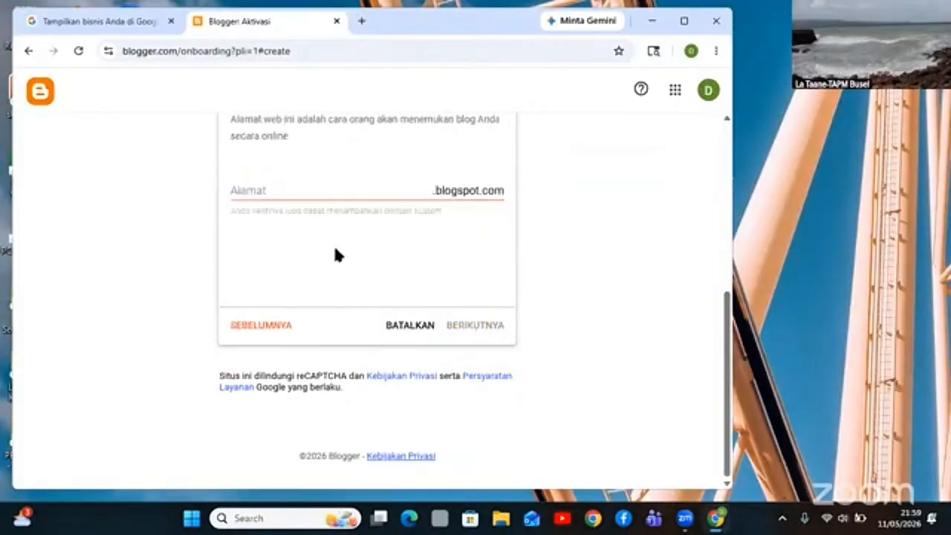
- Try DESASAMPEL as the blog address, then clear it after it's reported unavailable
click(253, 189)
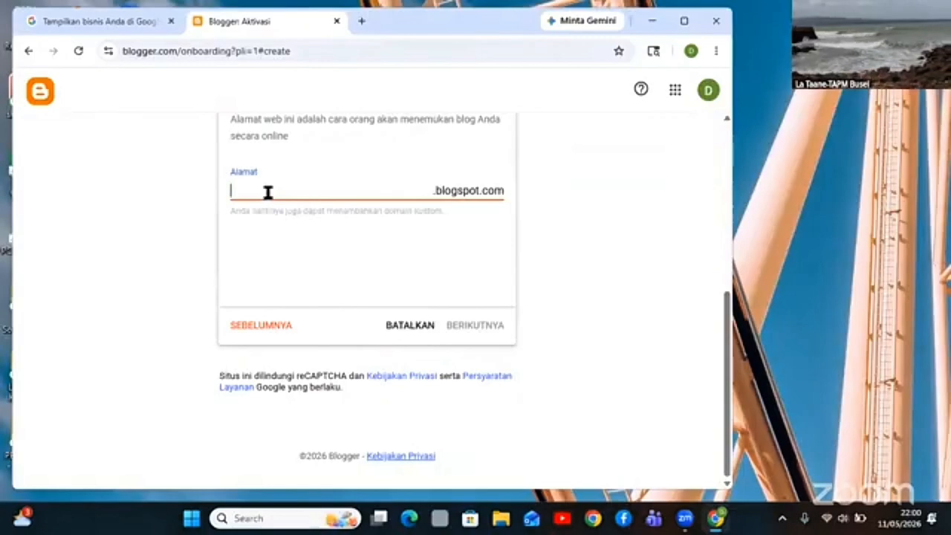
text(DESAS)
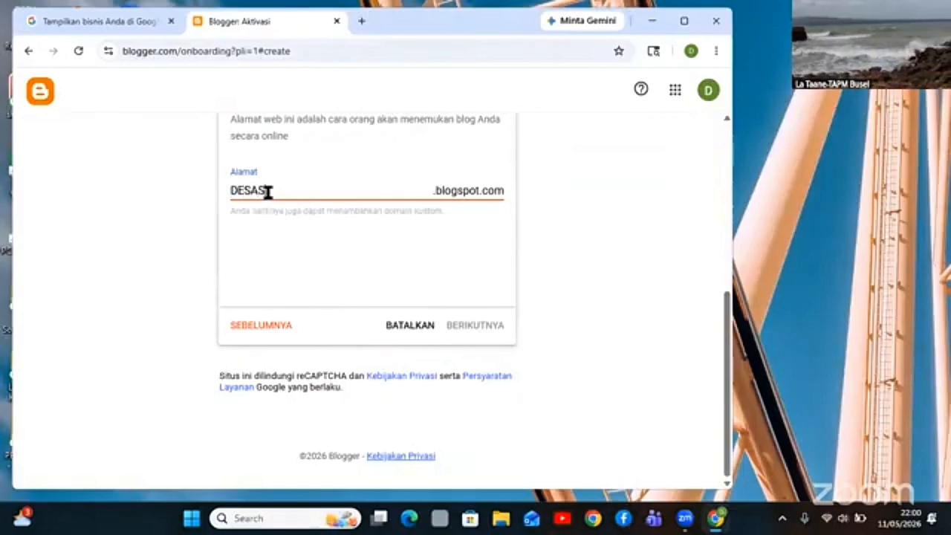
text(TAPM)
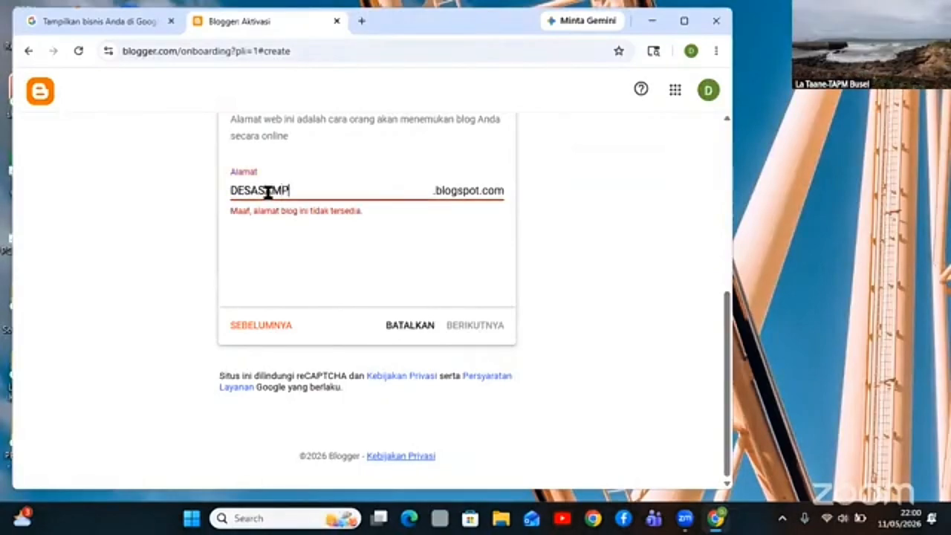
text(EL)
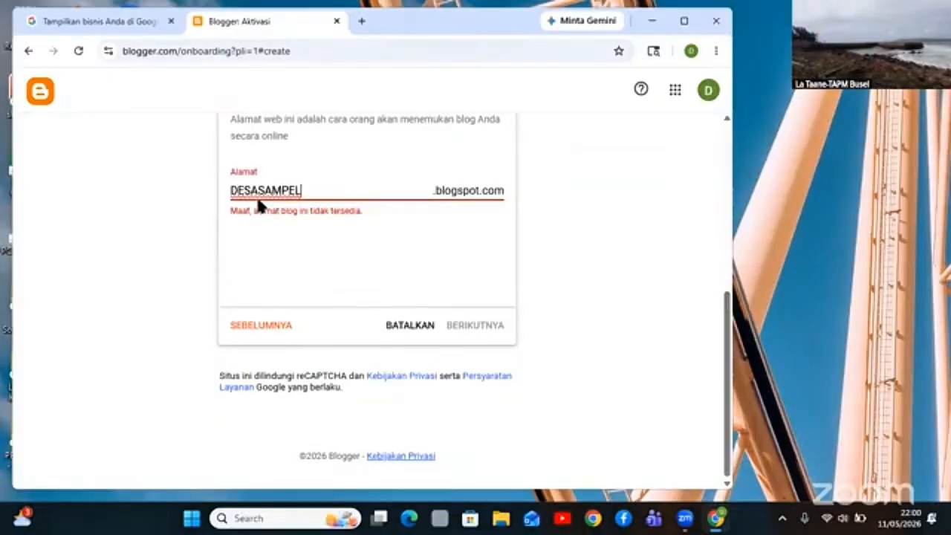
key(BackSpace)
key(BackSpace)
key(BackSpace)
key(BackSpace)
key(BackSpace)
key(BackSpace)
key(BackSpace)
key(BackSpace)
key(BackSpace)
key(BackSpace)
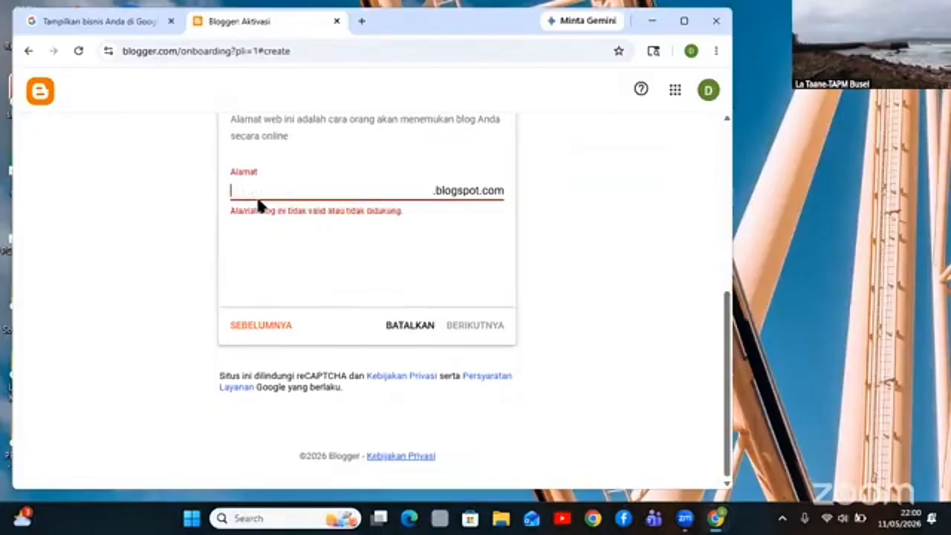
- Enter a first address attempt of desasampel followed by a period and busel
text(d)
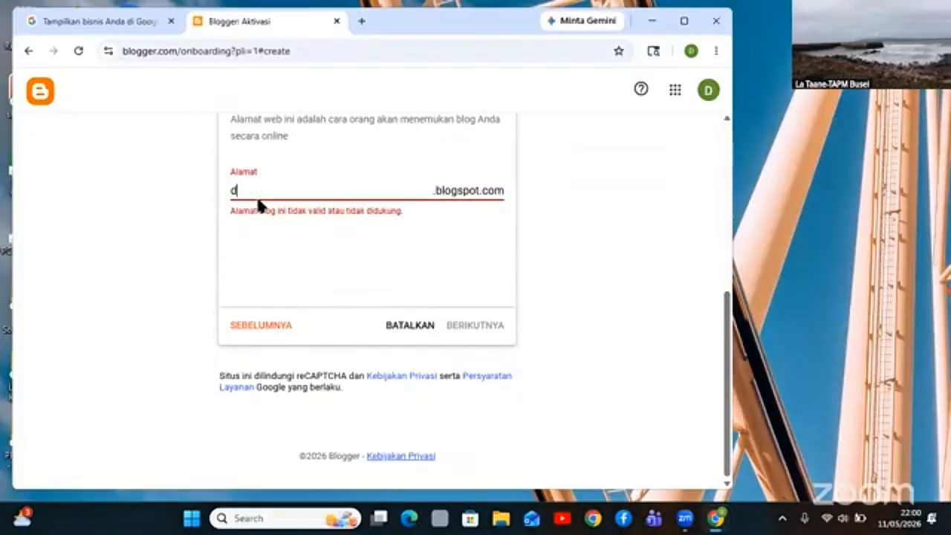
text(esasa)
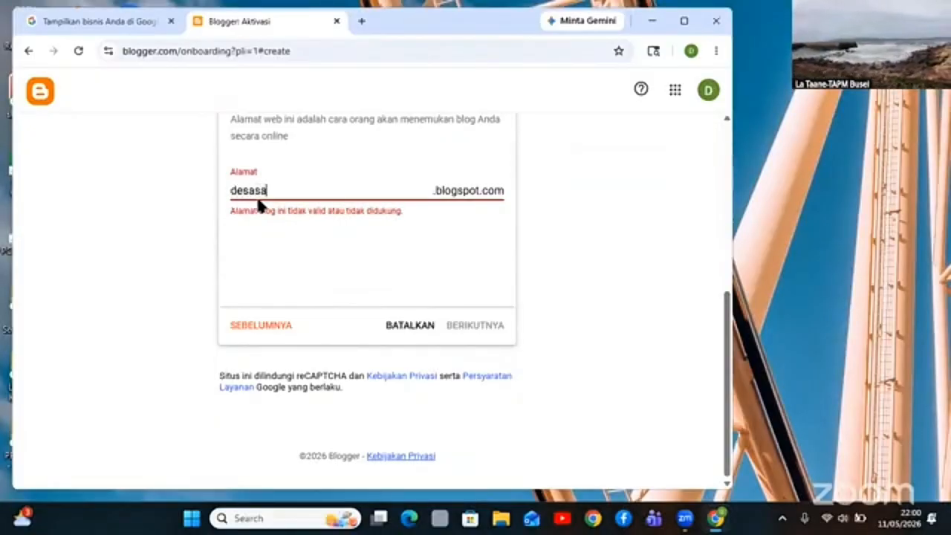
text(mpe)
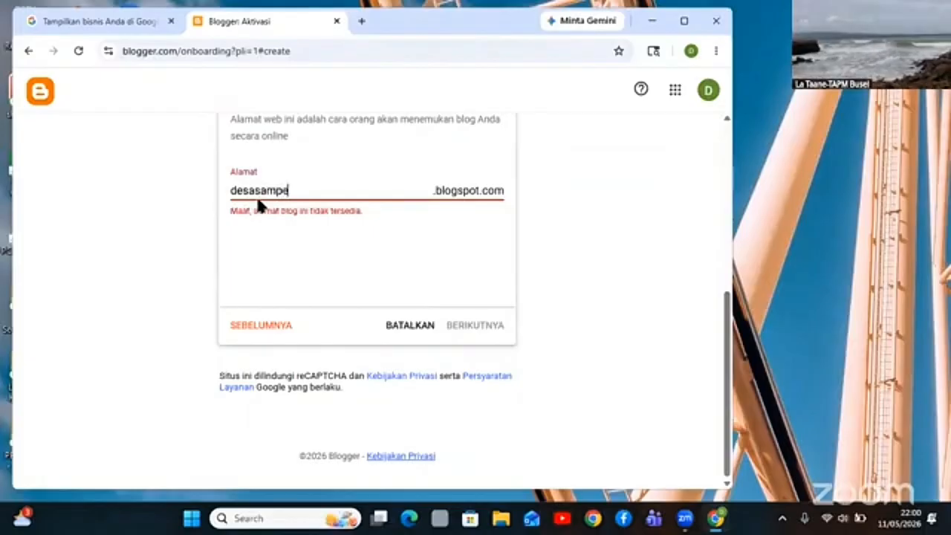
text(l)
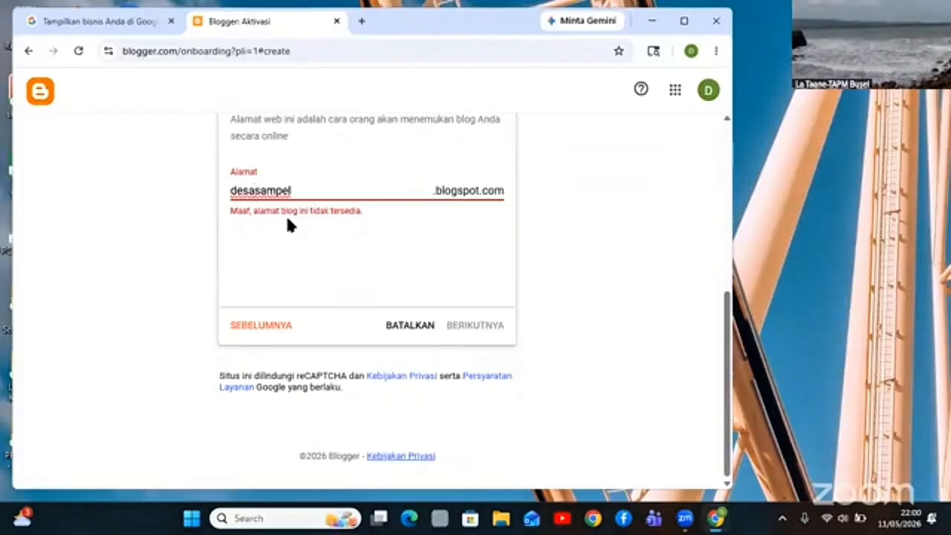
text(.)
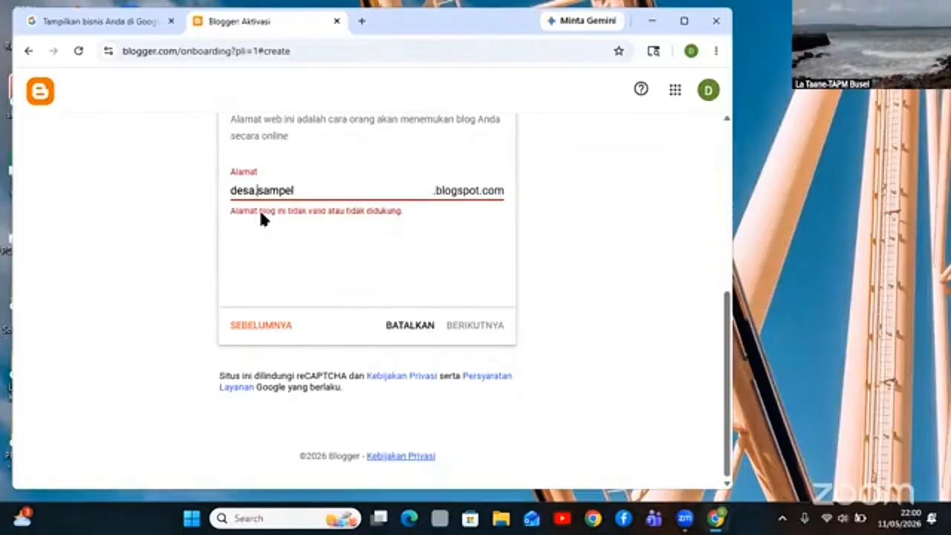
click(306, 187)
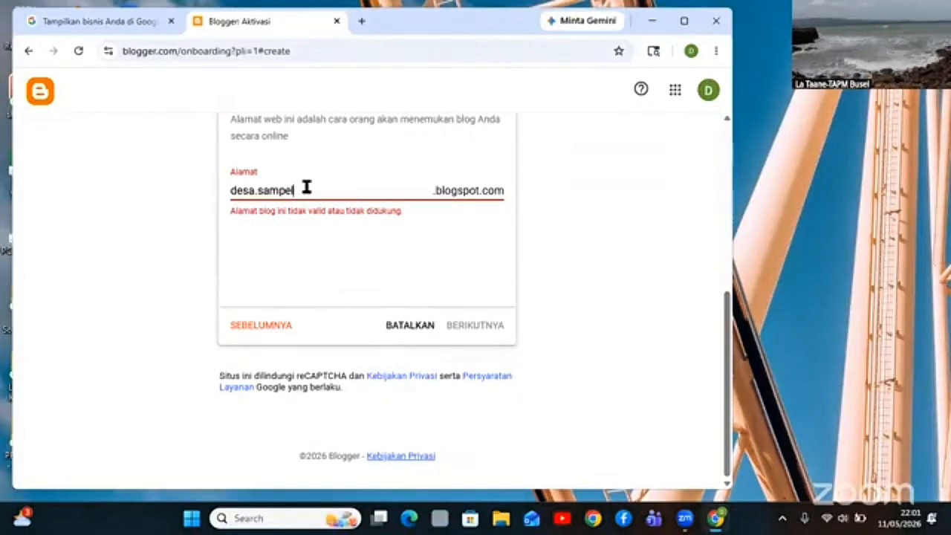
text(,b)
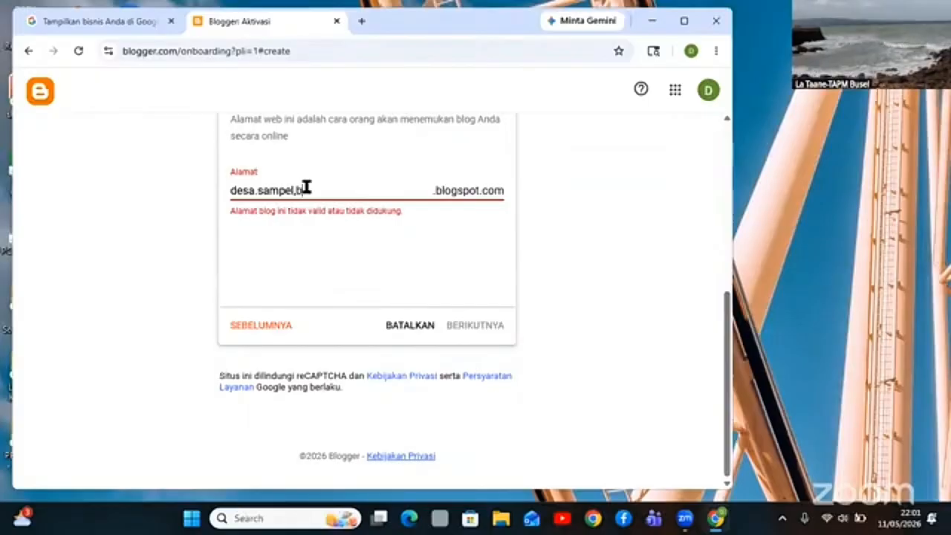
text(use)
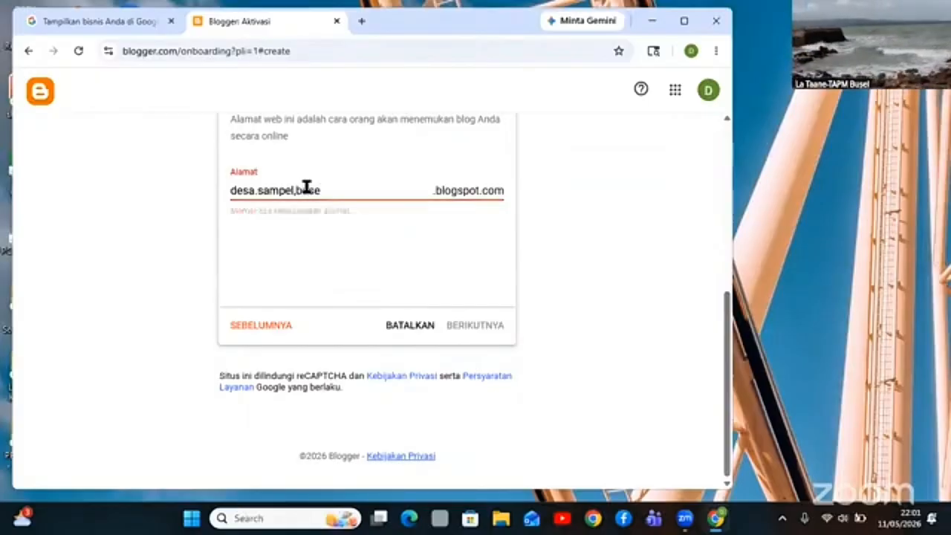
text(l)
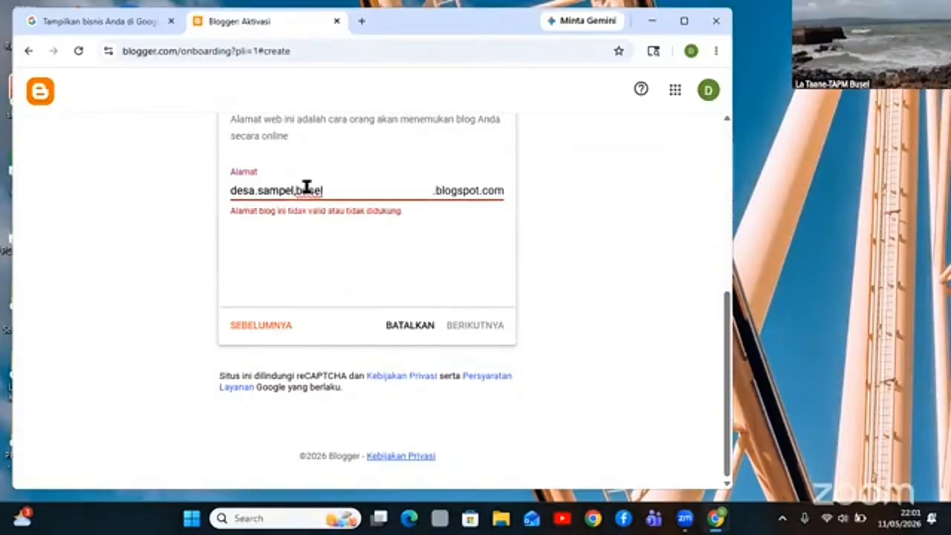
click(303, 228)
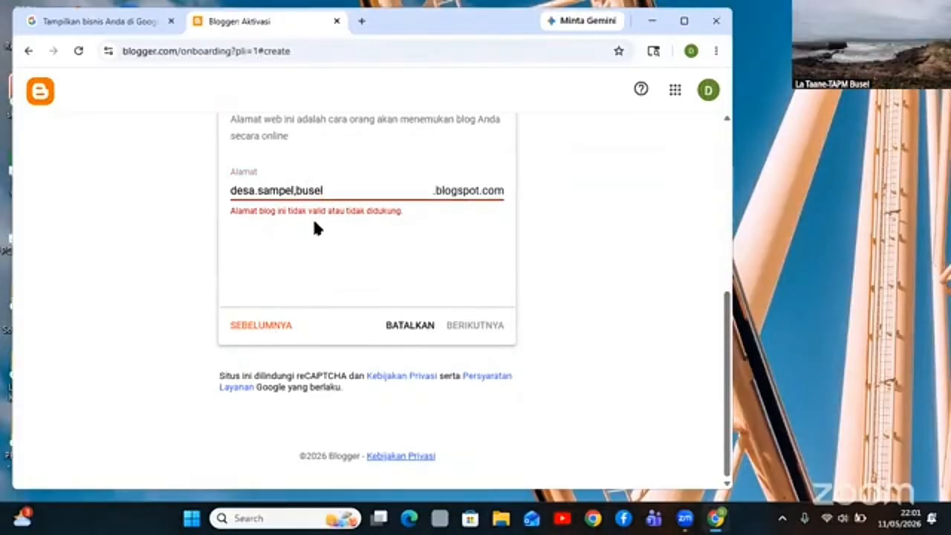
- Remove the invalid periods, trying then deleting an underscore, to leave desasampelbusel
click(254, 192)
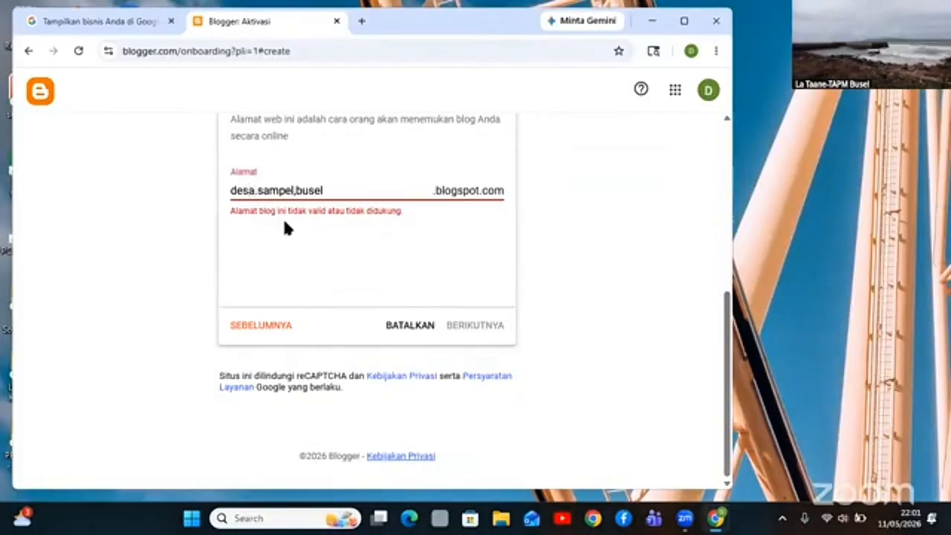
key(Delete)
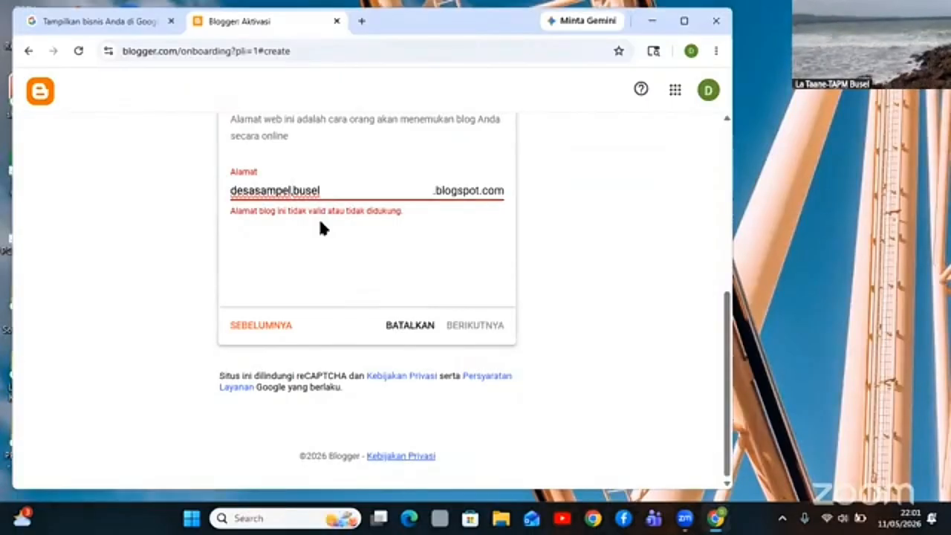
key(BackSpace)
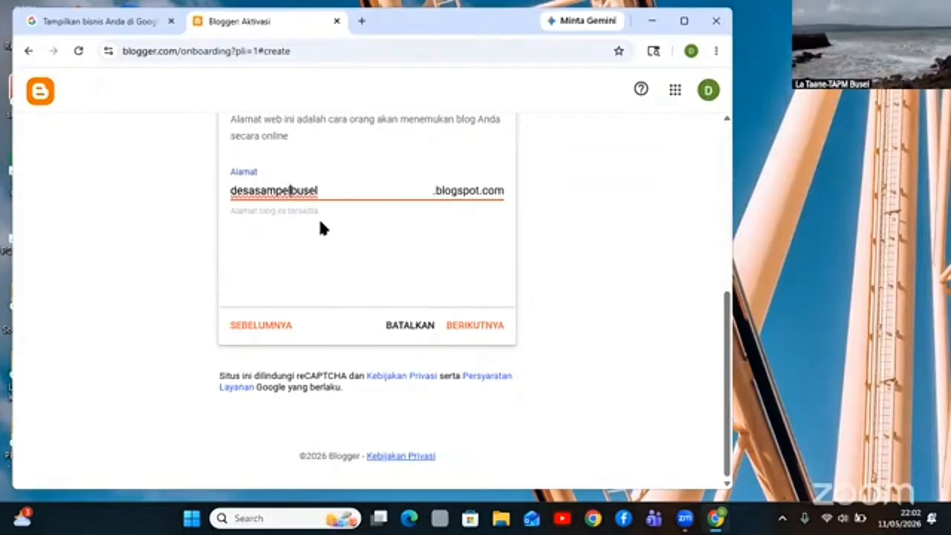
key(Delete)
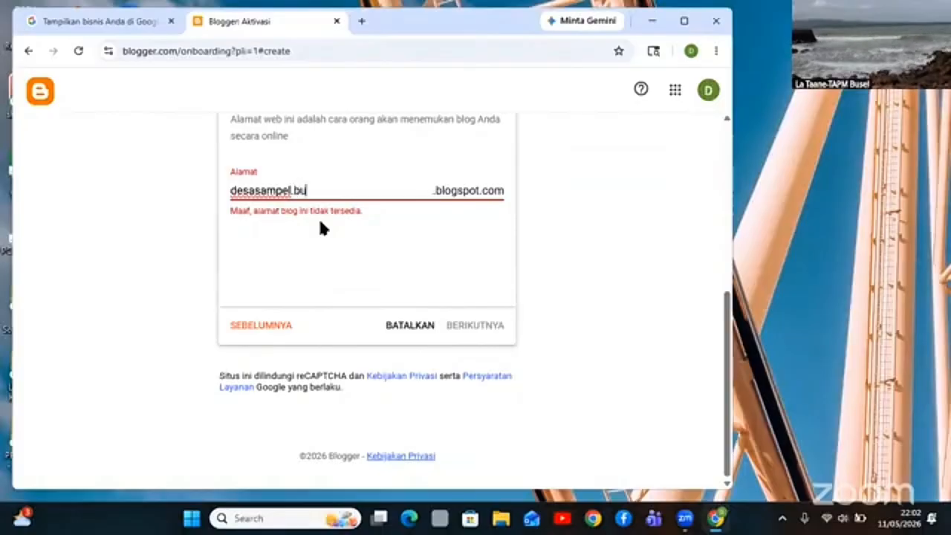
text(se)
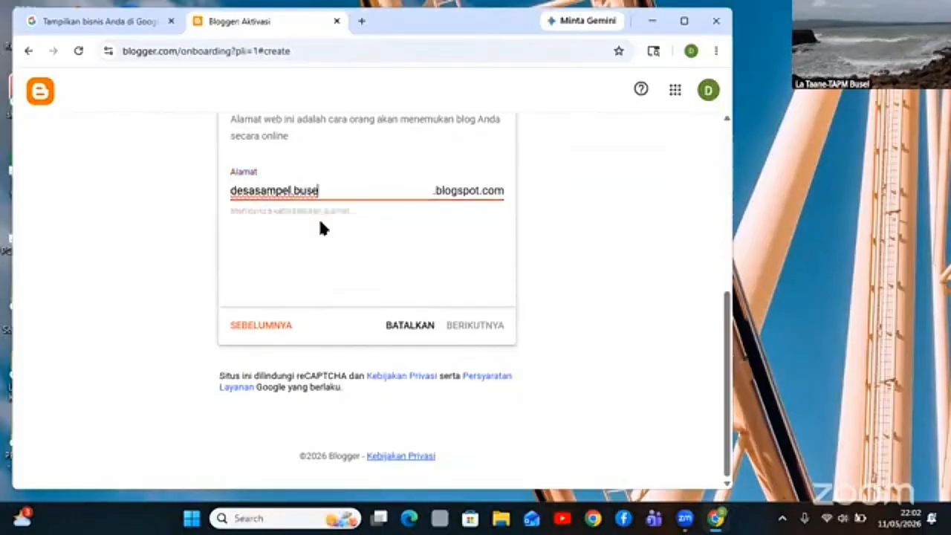
text(l)
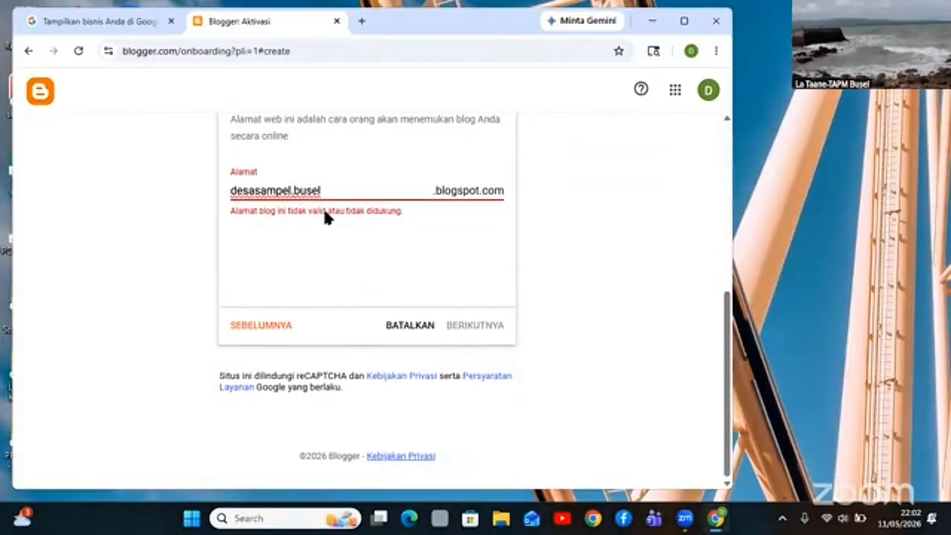
key(Left)
key(Left)
key(Left)
key(Left)
key(Left)
key(BackSpace)
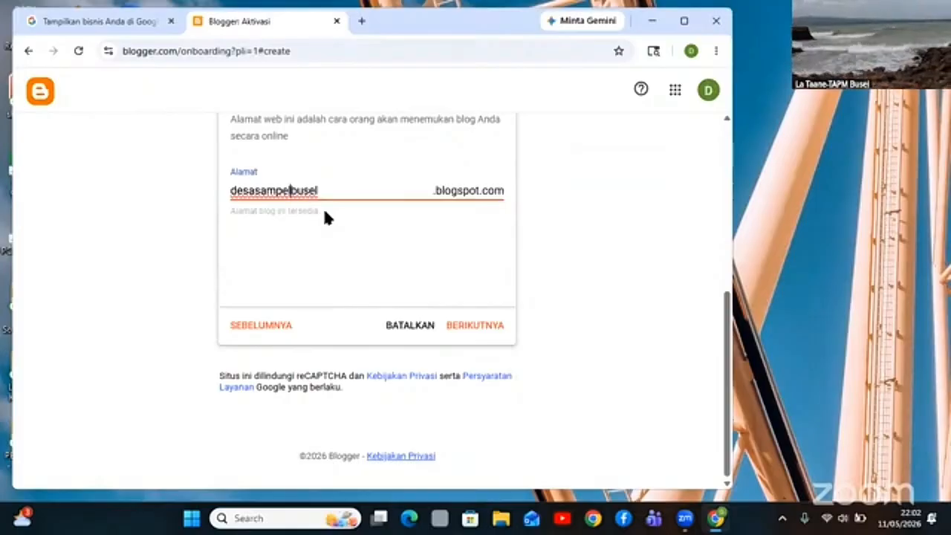
text(_)
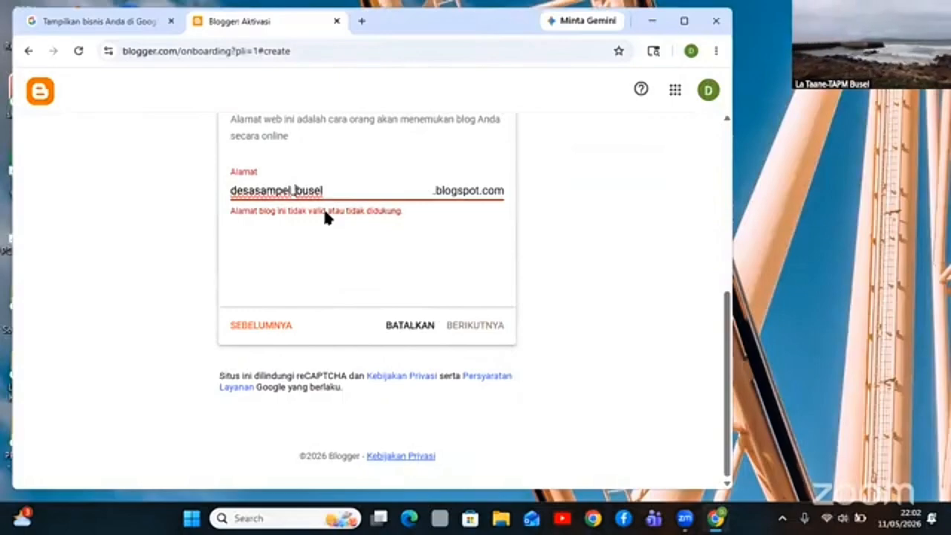
key(BackSpace)
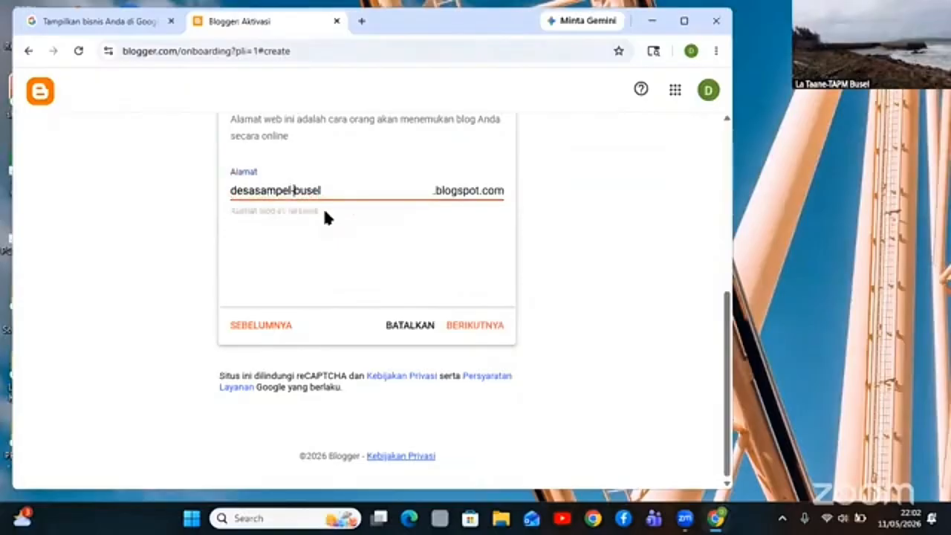
- Insert hyphens so the address reads desa-sampel-busel.blogspot.com, now marked available
text(-)
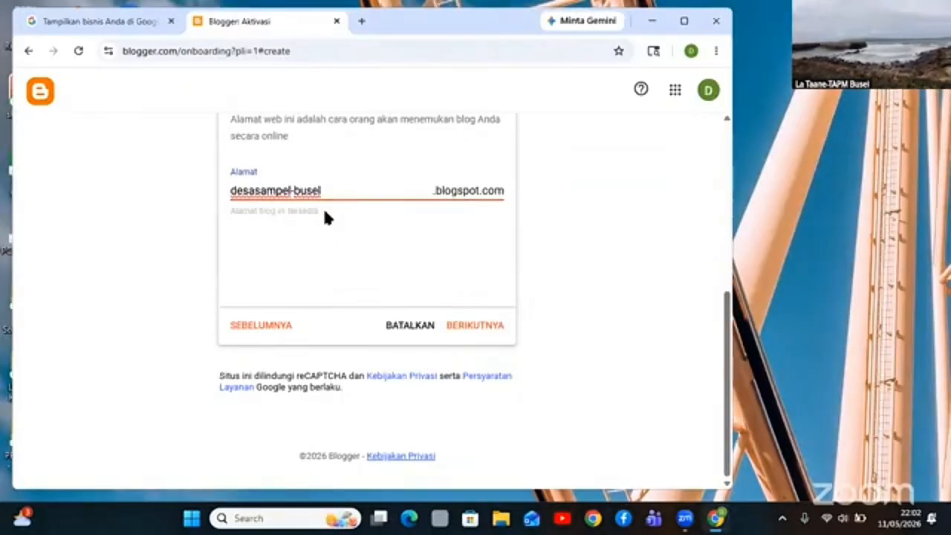
click(254, 192)
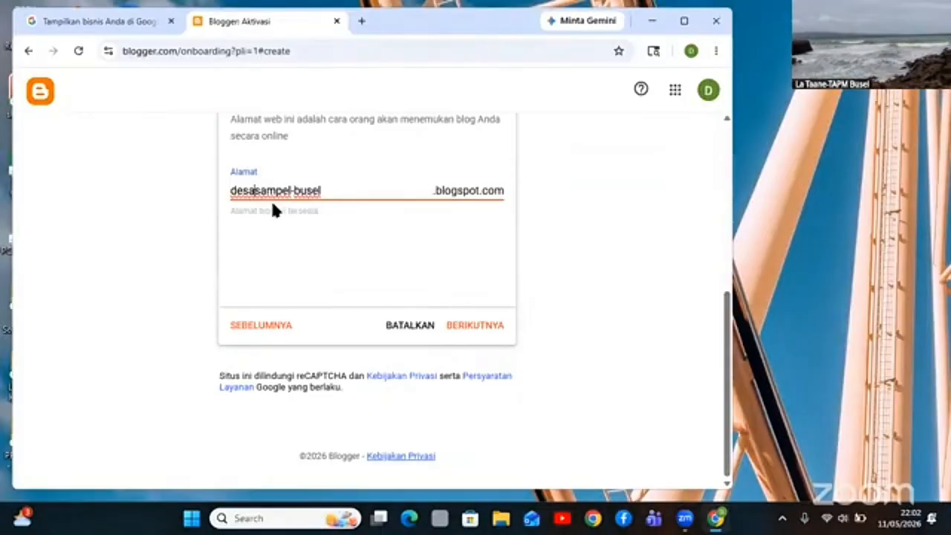
text(-)
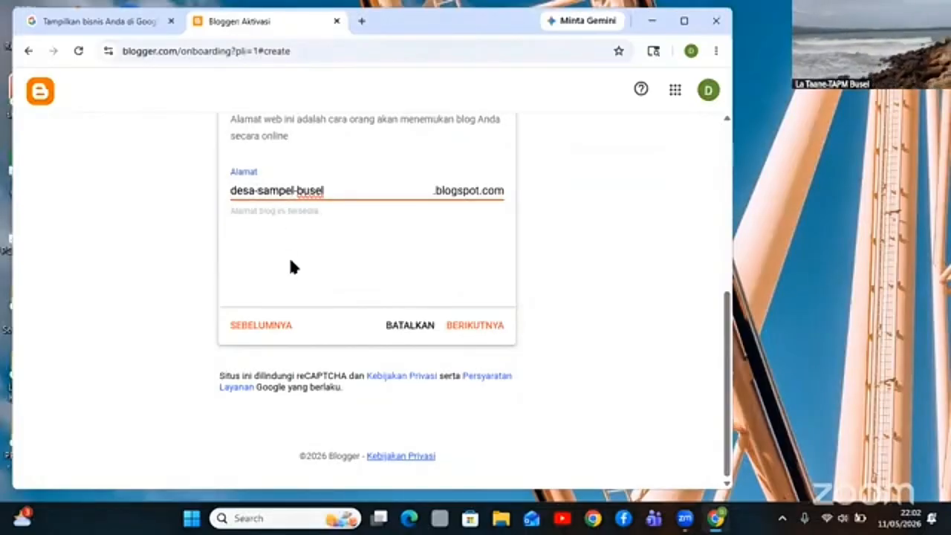
click(332, 190)
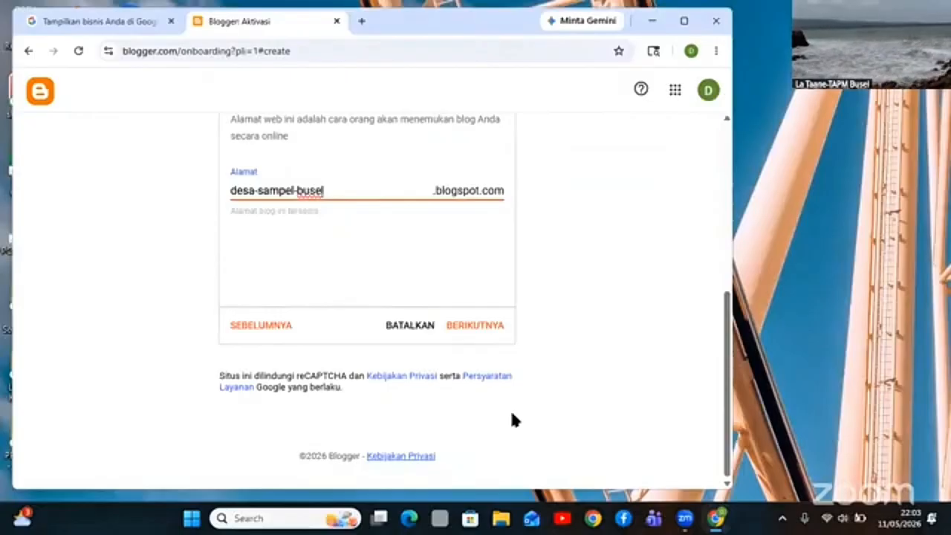
- Set the display name to 'DESA SAMPEL - BUTON SELATAN' and finish creating the blog
click(468, 333)
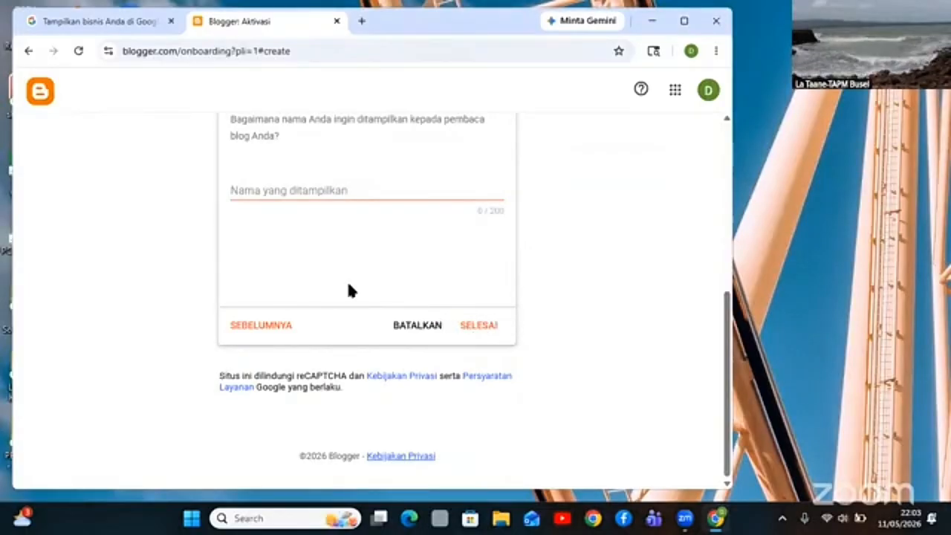
click(285, 188)
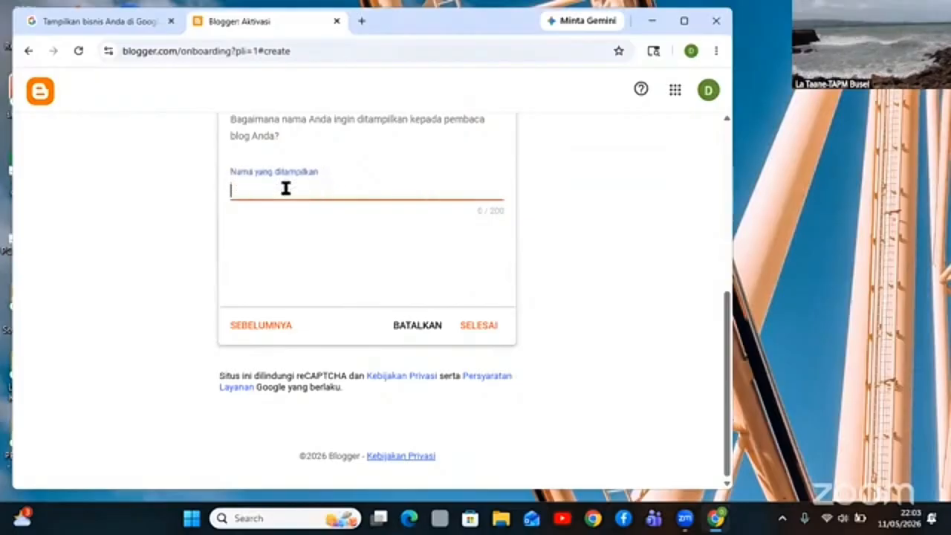
text(DES)
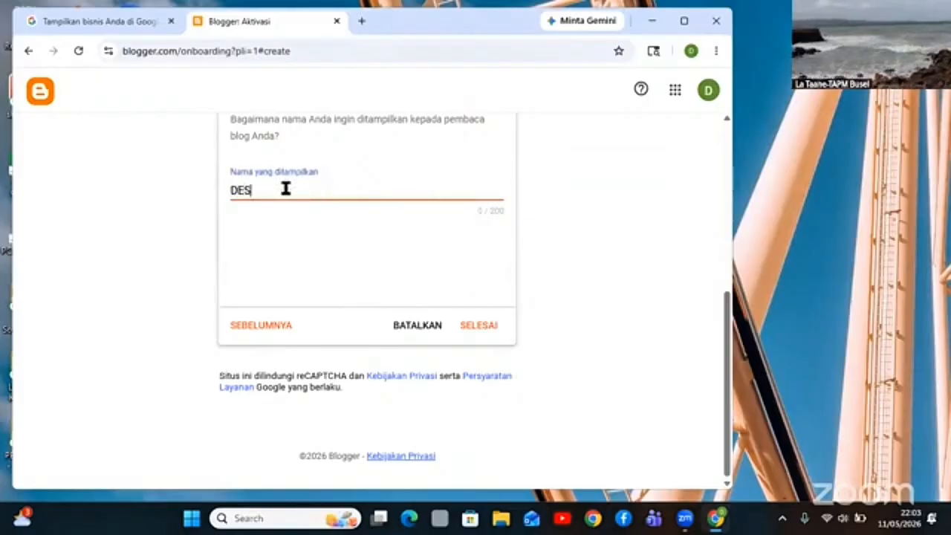
text(A SA)
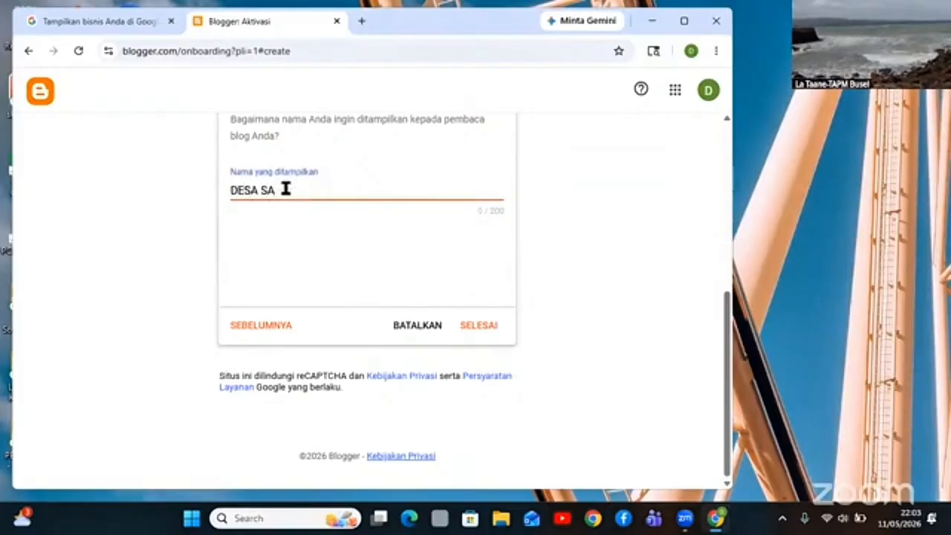
text(MPEL)
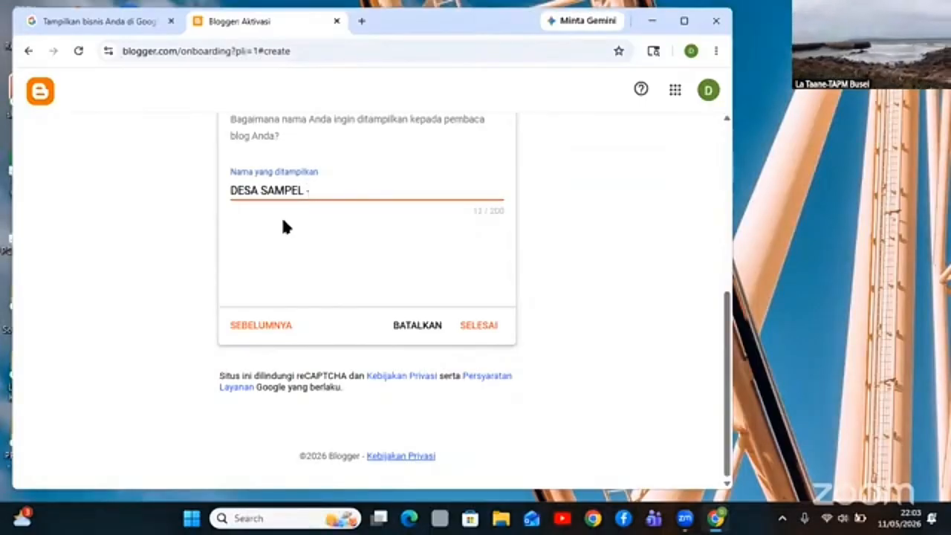
text(- BU)
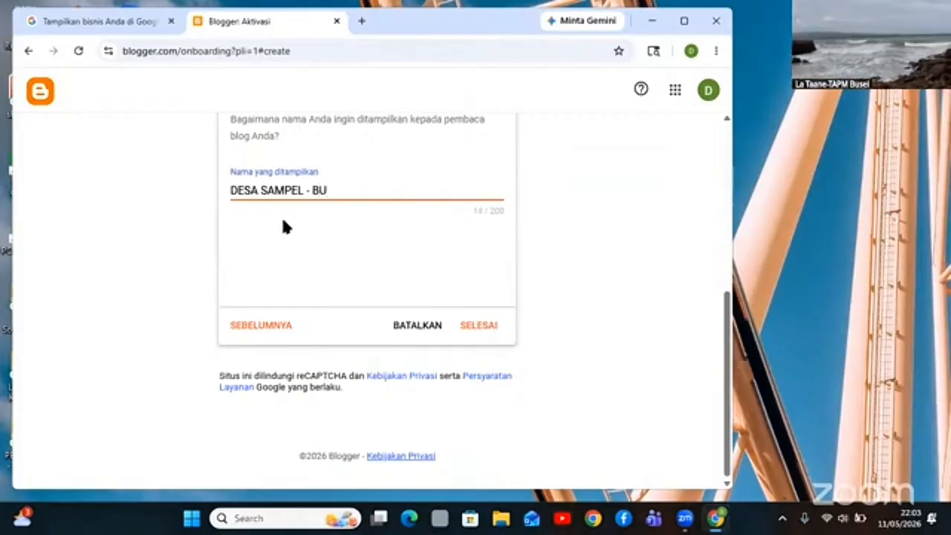
text(T)
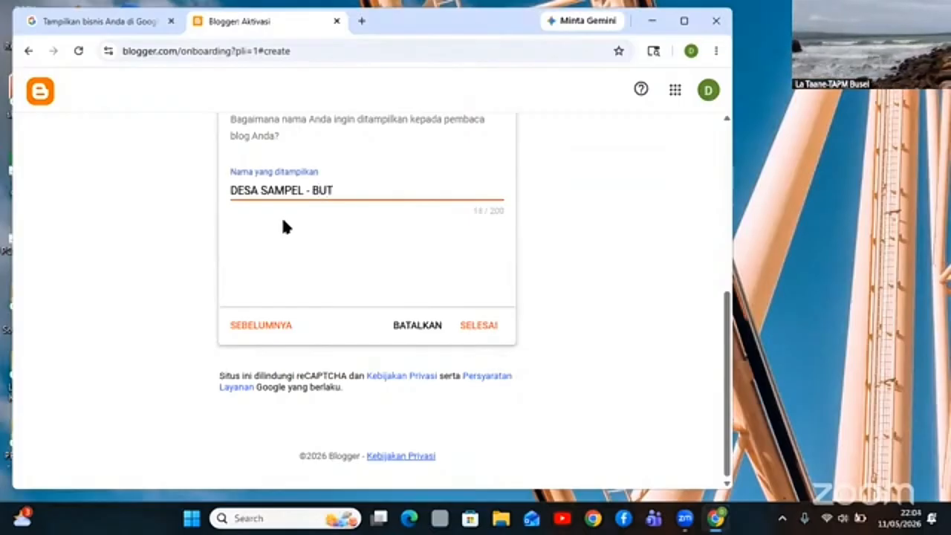
text(ON SEL)
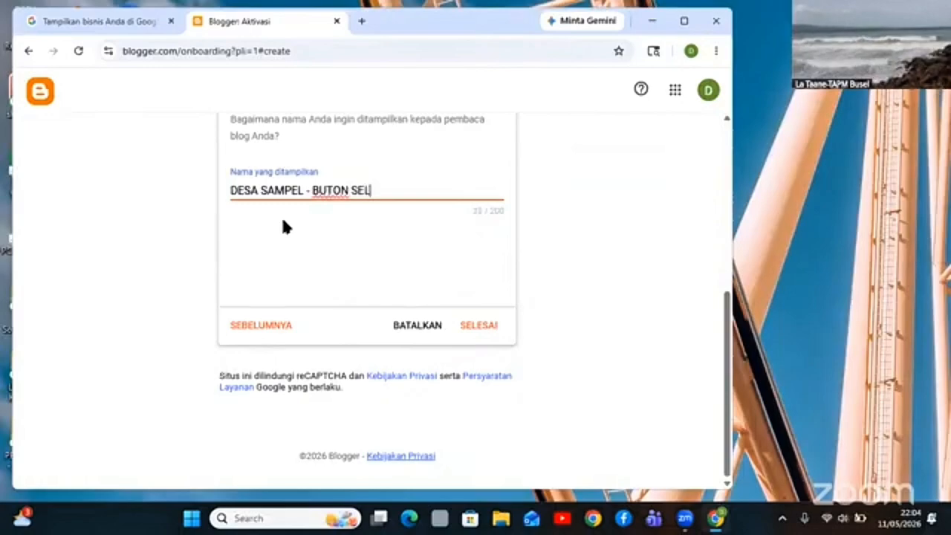
text(ATAN)
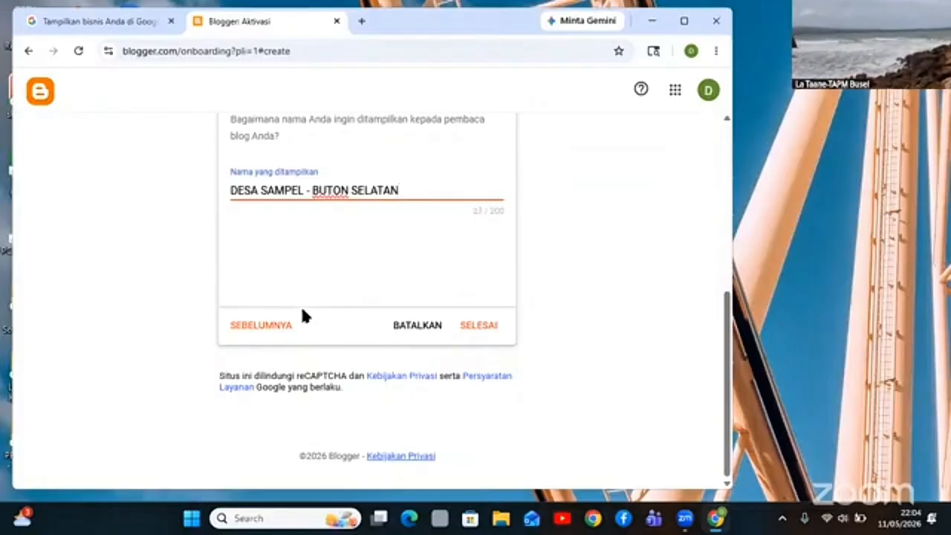
click(478, 326)
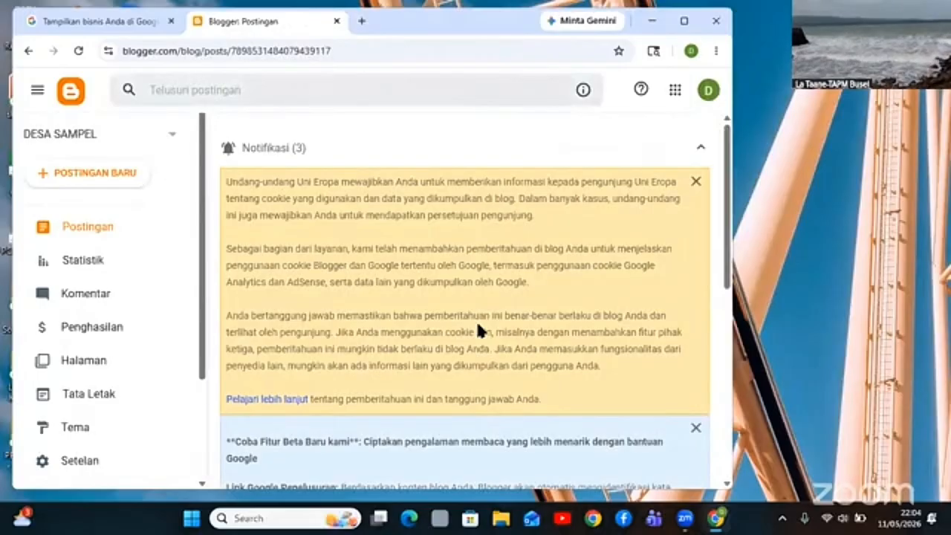
- Scroll through the dashboard's three notifications and empty posts list, down to Lihat blog in the sidebar
scroll(478, 332, down, 2)
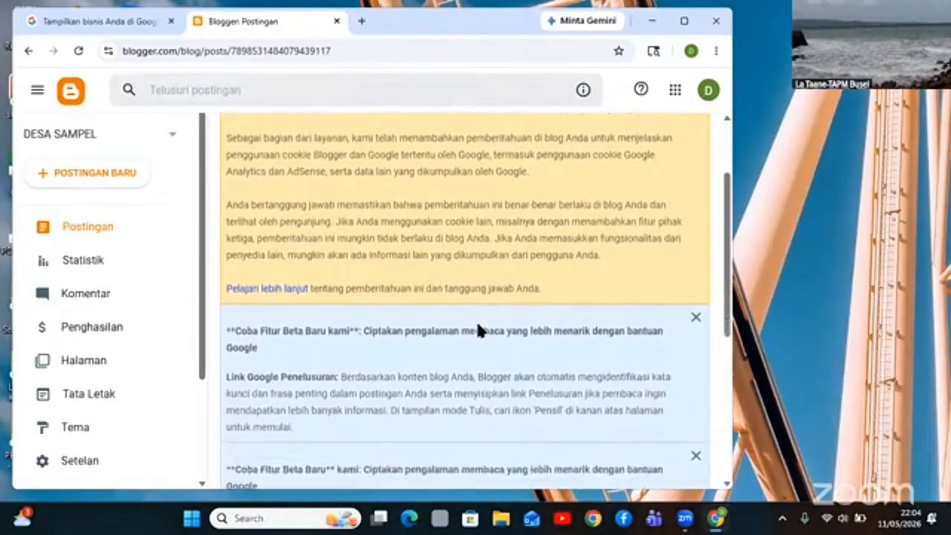
scroll(477, 332, down, 3)
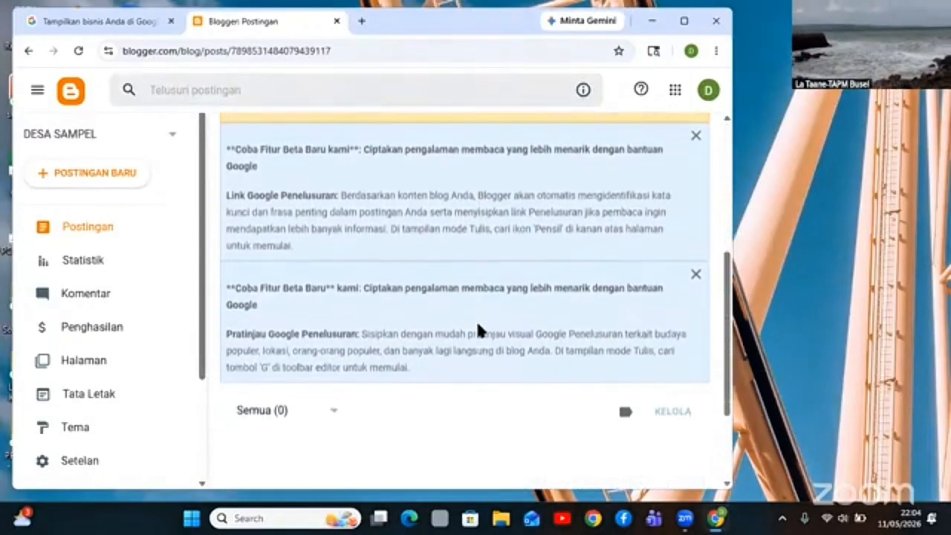
scroll(477, 332, down, 2)
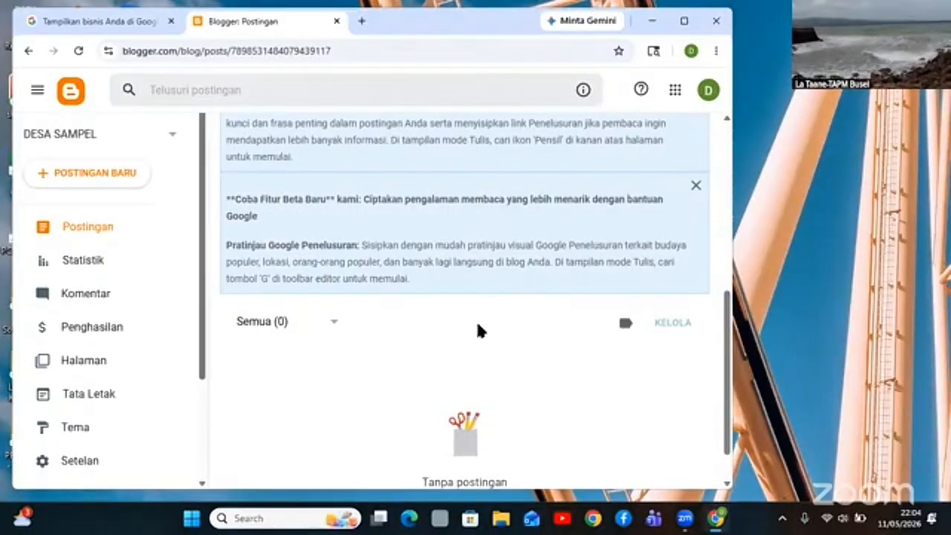
scroll(603, 354, down, 1)
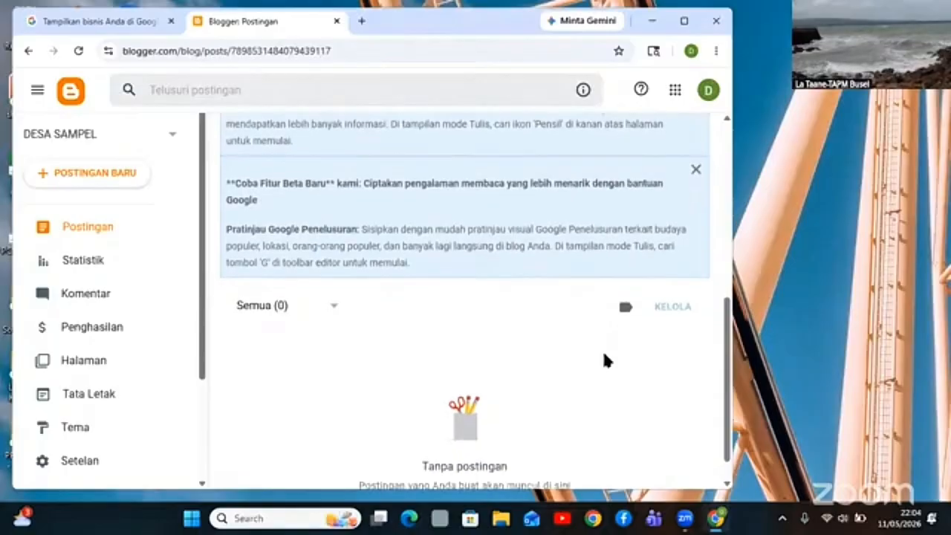
scroll(603, 355, down, 2)
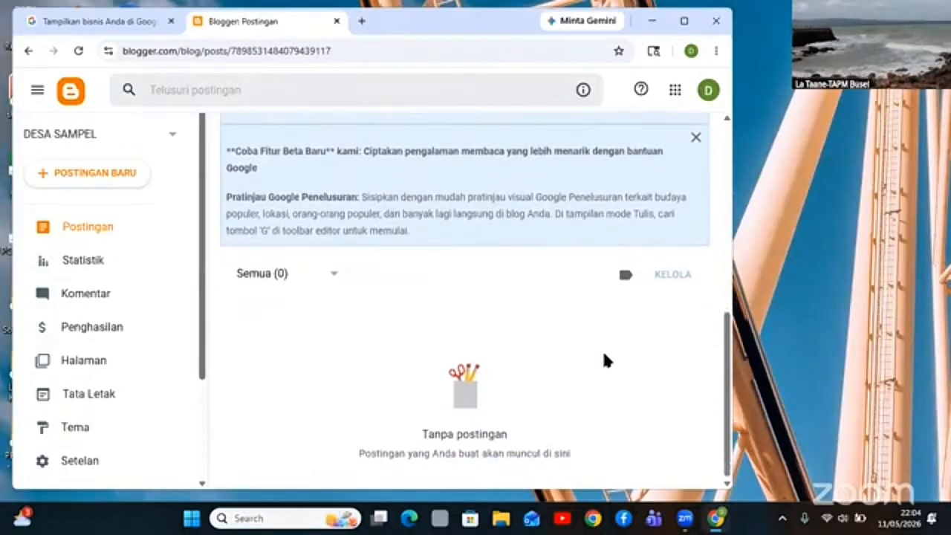
scroll(604, 355, up, 1)
scroll(604, 354, up, 2)
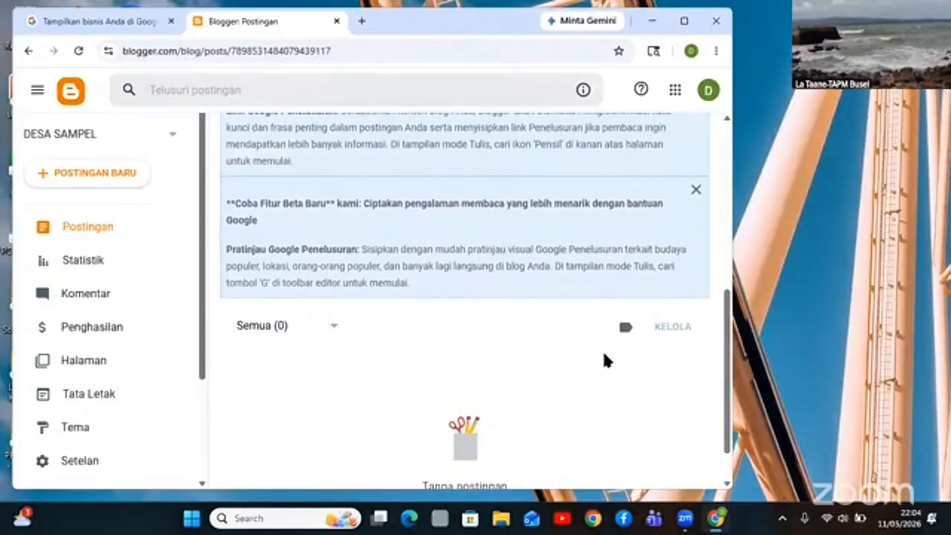
scroll(604, 354, up, 10)
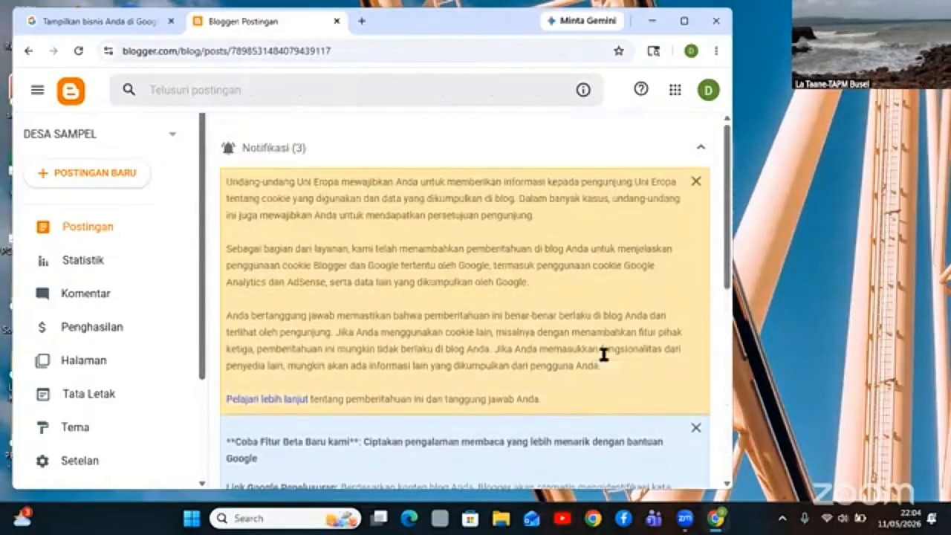
scroll(603, 354, down, 1)
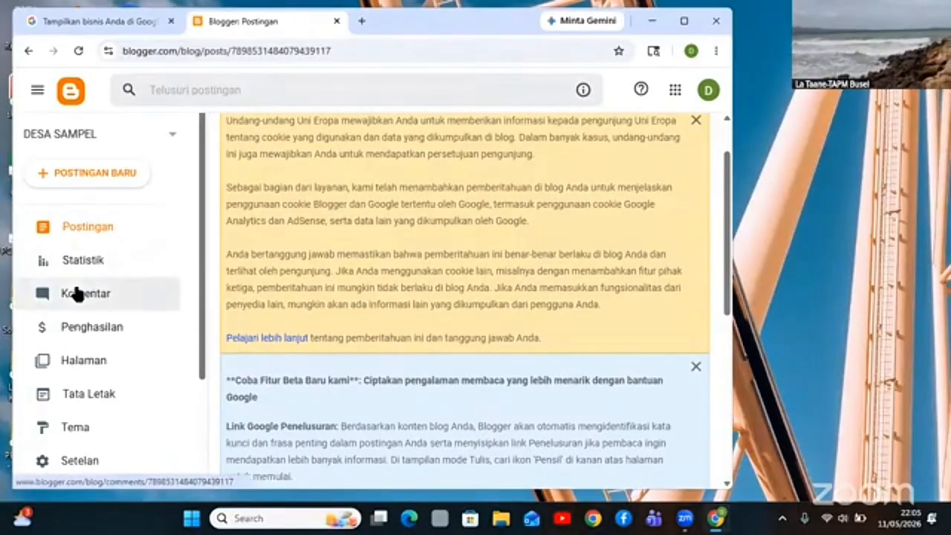
scroll(76, 292, down, 1)
scroll(76, 293, down, 1)
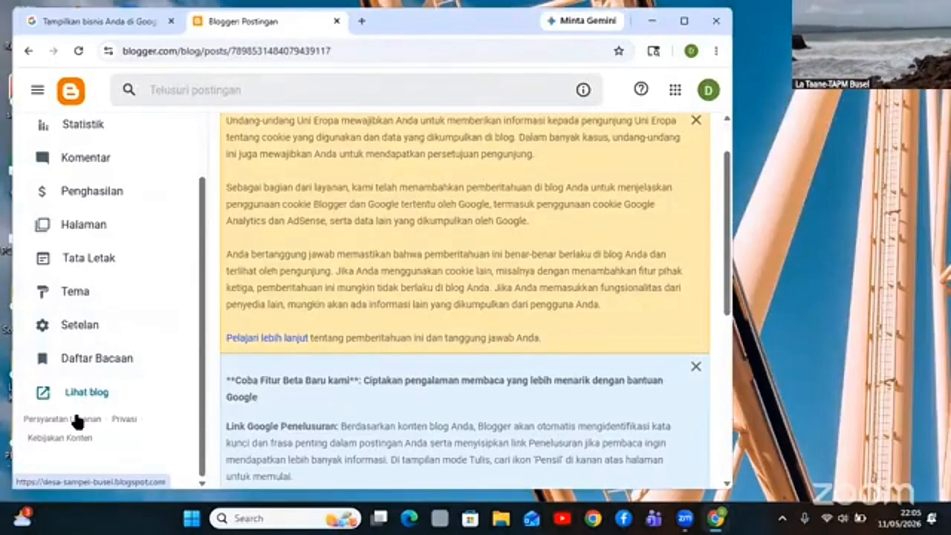
- View the live blog at desa-sampel-busel.blogspot.com in a new tab, then close it
click(83, 392)
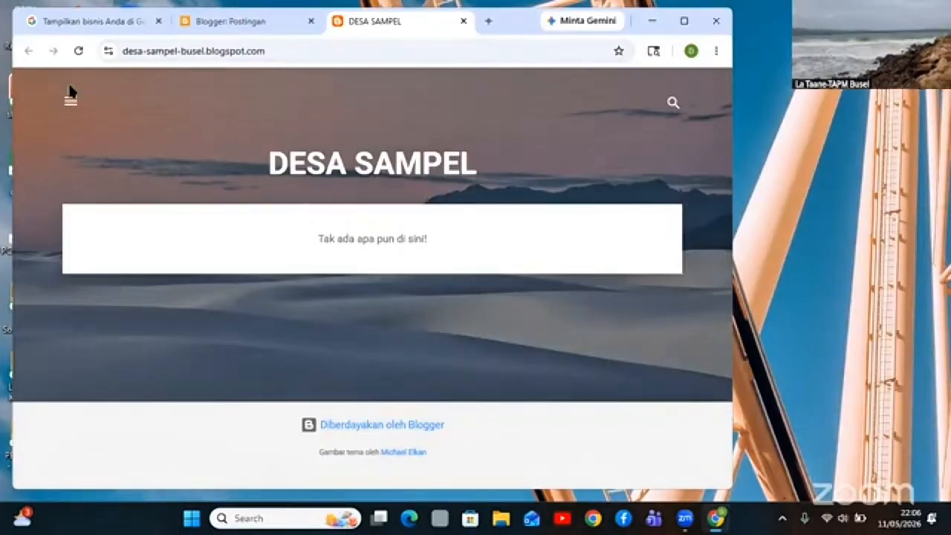
click(462, 22)
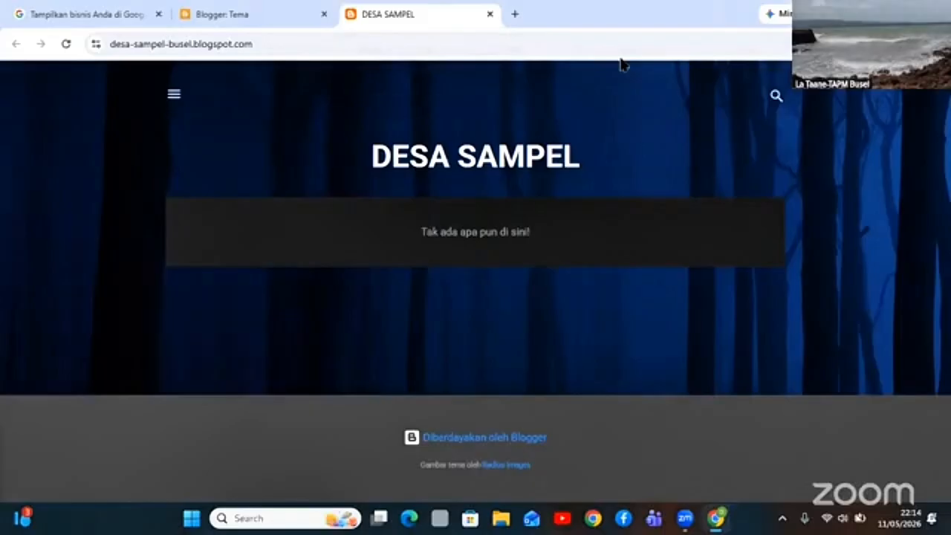